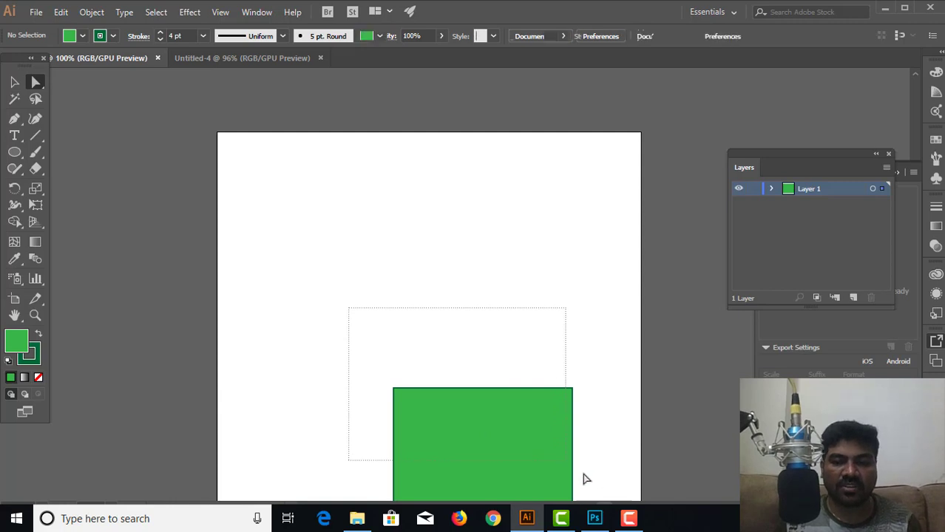
- Delete the upper-left corner anchor point of the green rectangle and reselect the resulting shape
{"action": "key", "text": "Delete"}
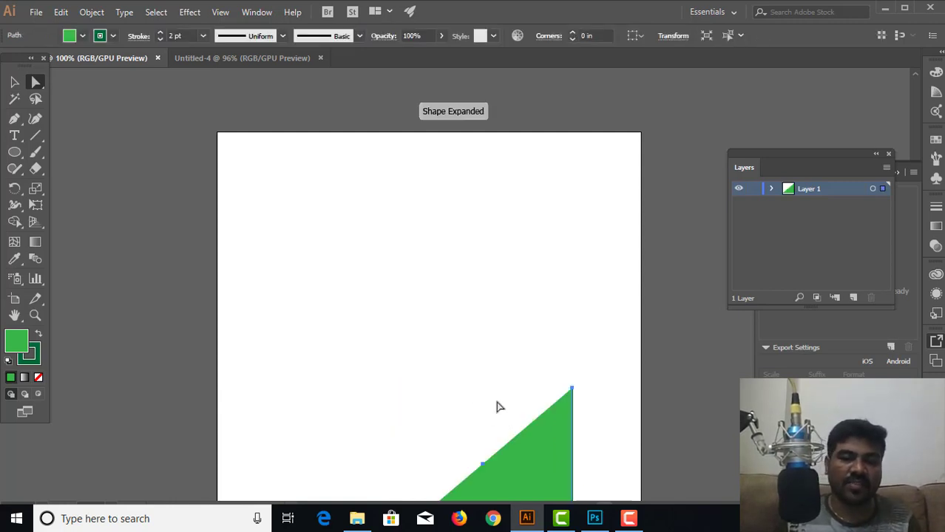
{"action": "left_click", "coordinate": [14, 83]}
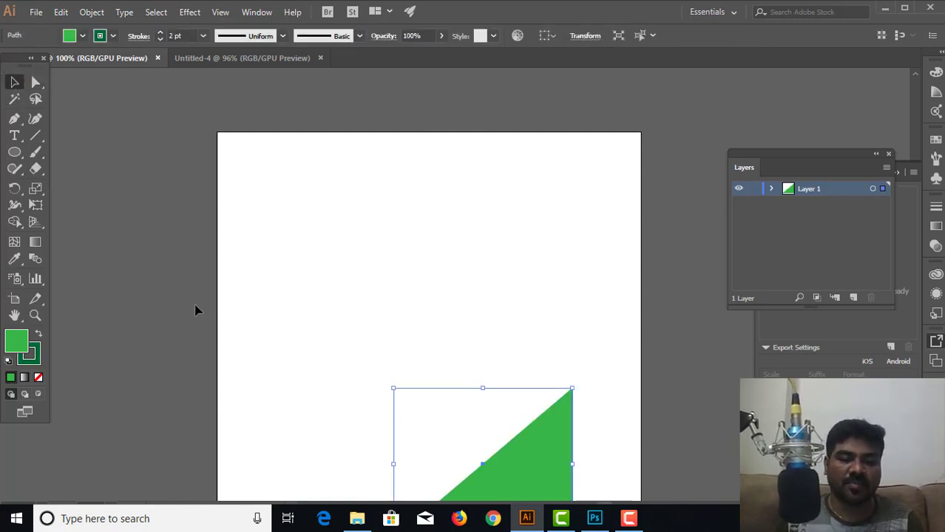
- Examine the green triangle's diagonal edge at high magnification
{"action": "left_click_drag", "start_coordinate": [329, 311], "coordinate": [332, 194]}
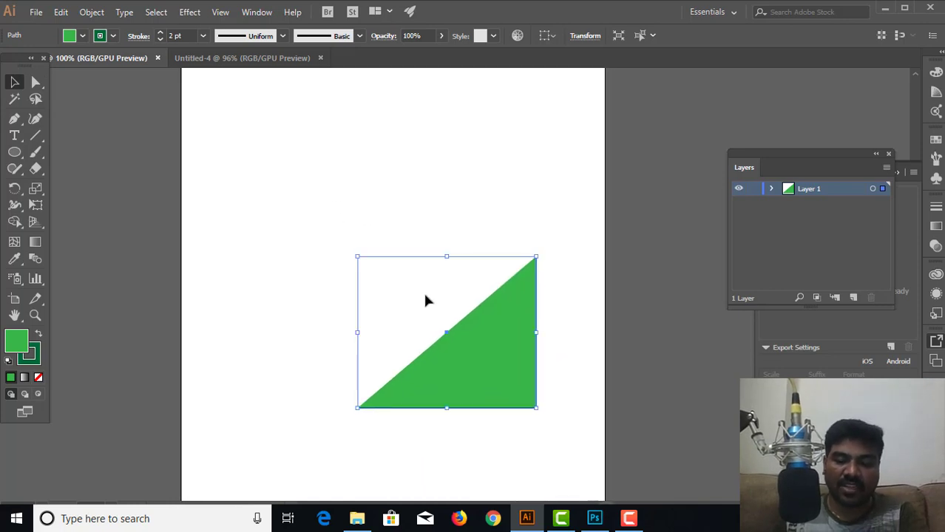
{"action": "key", "text": "ctrl+plus"}
{"action": "key", "text": "ctrl+plus"}
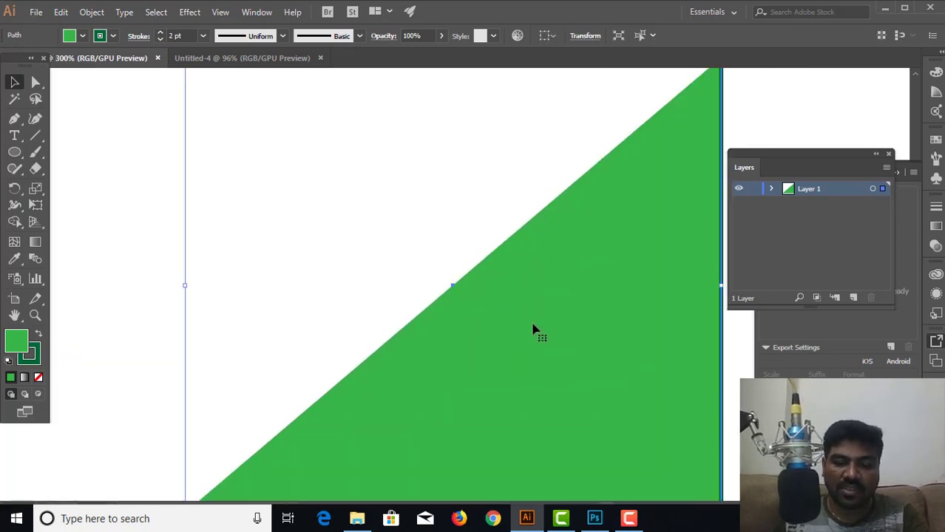
{"action": "key", "text": "ctrl+plus"}
{"action": "key", "text": "ctrl+plus"}
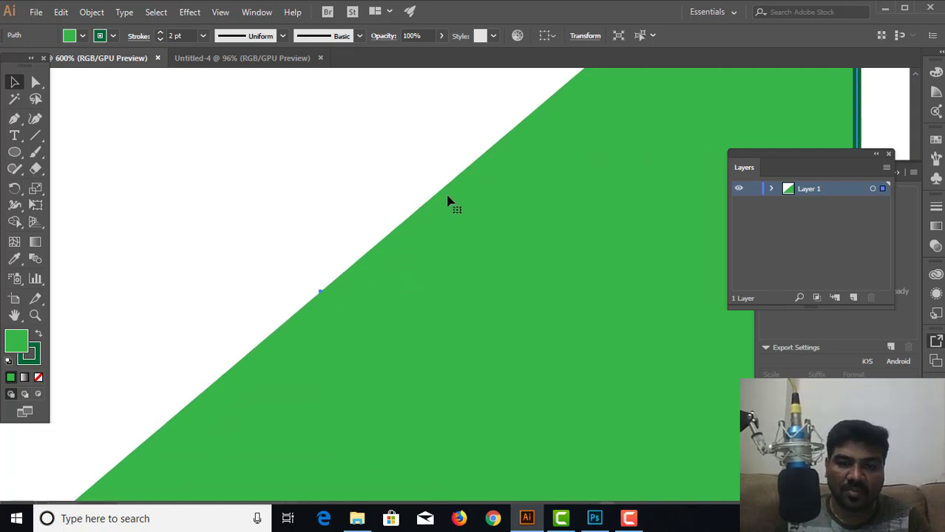
{"action": "key", "text": "ctrl+minus"}
{"action": "key", "text": "ctrl+minus"}
{"action": "key", "text": "ctrl+minus"}
{"action": "key", "text": "ctrl+minus"}
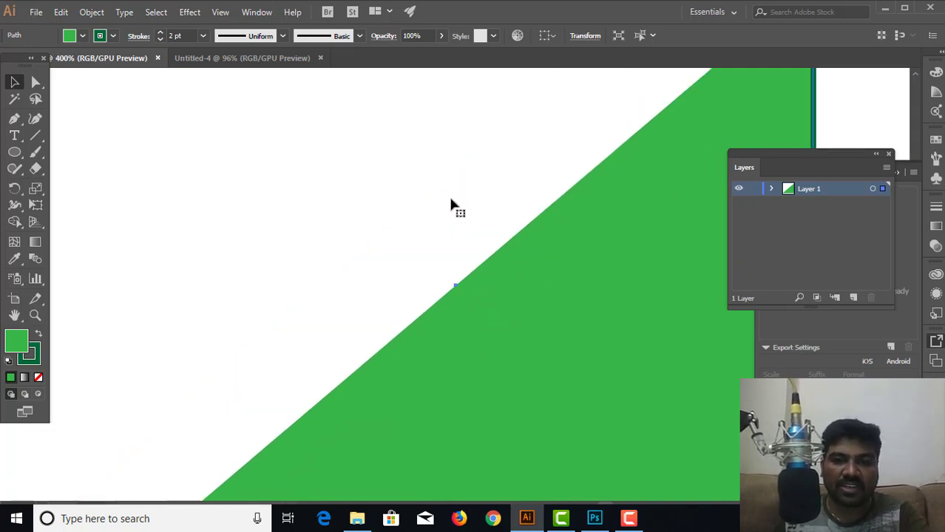
- Delete the green triangle from the artboard
{"action": "key", "text": "Delete"}
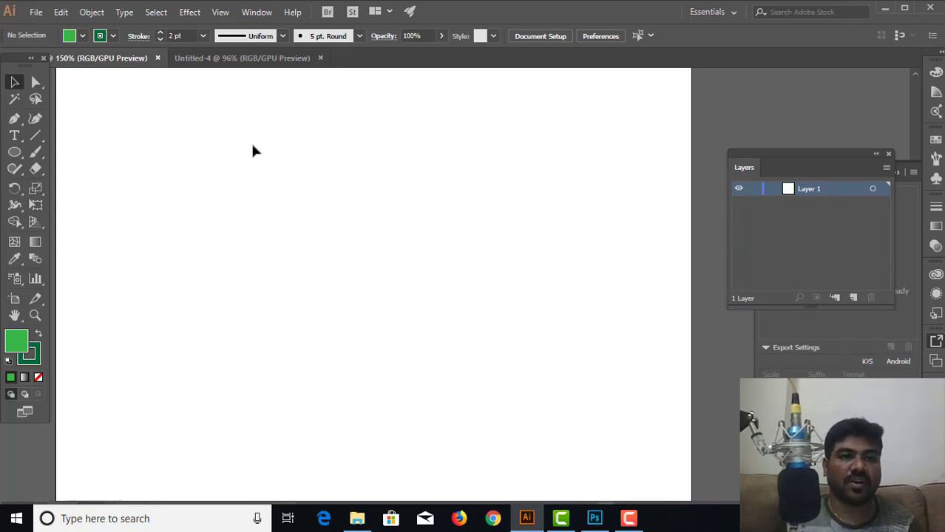
{"action": "left_click", "coordinate": [242, 64]}
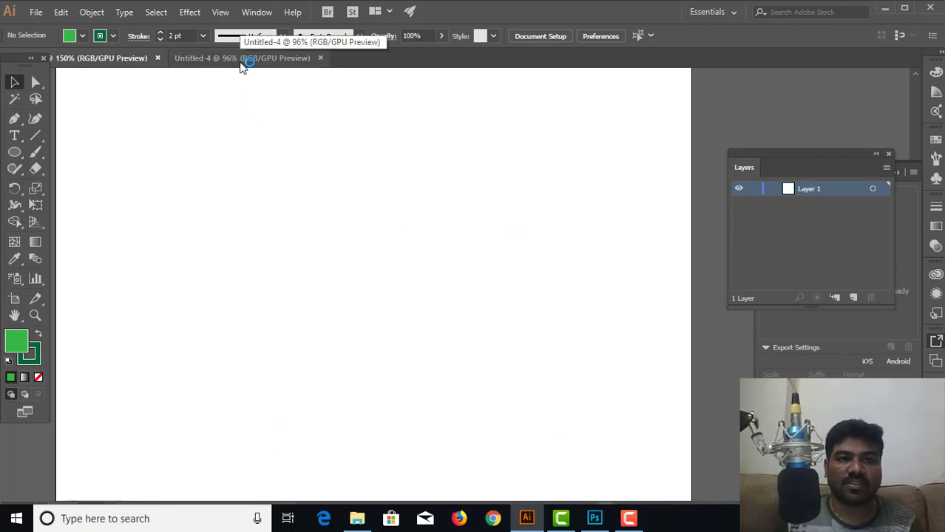
{"action": "left_click", "coordinate": [113, 59]}
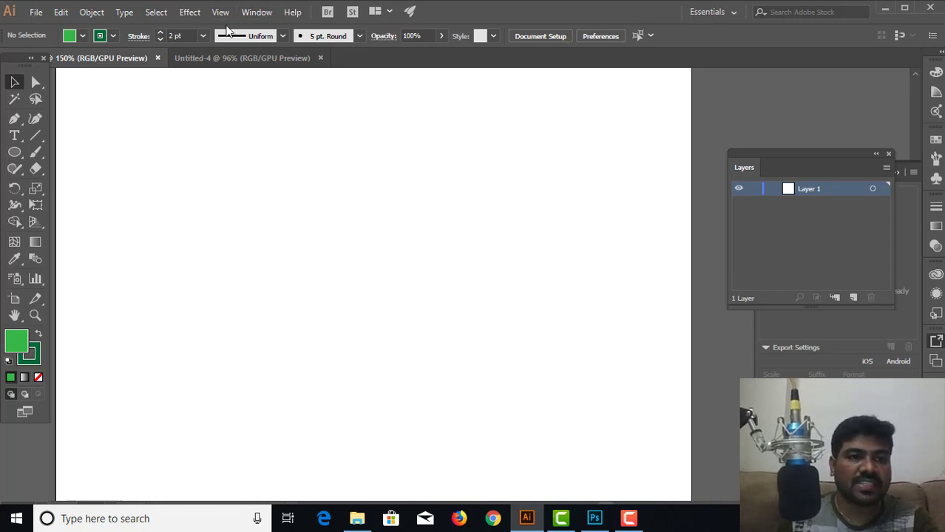
- Dock the floating Tools panel and reset the Essentials workspace
{"action": "left_click_drag", "start_coordinate": [13, 61], "coordinate": [13, 82]}
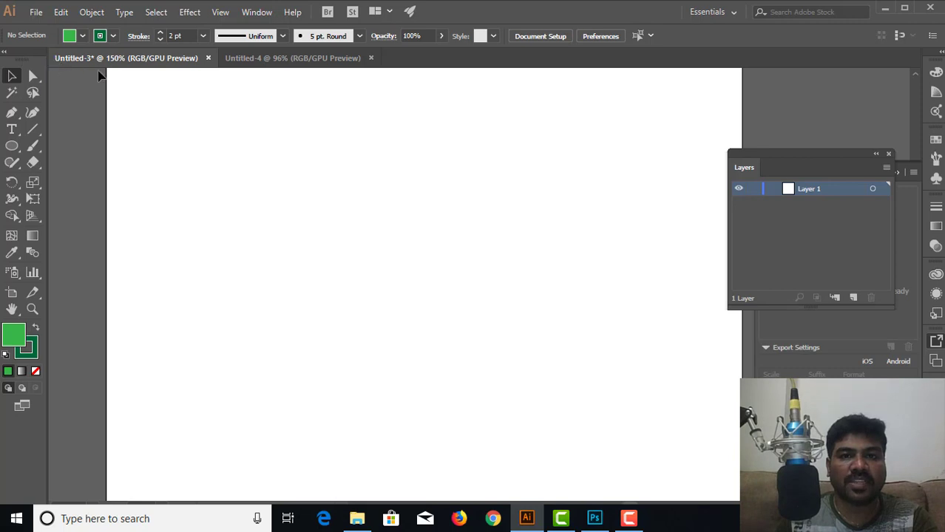
{"action": "left_click", "coordinate": [735, 13]}
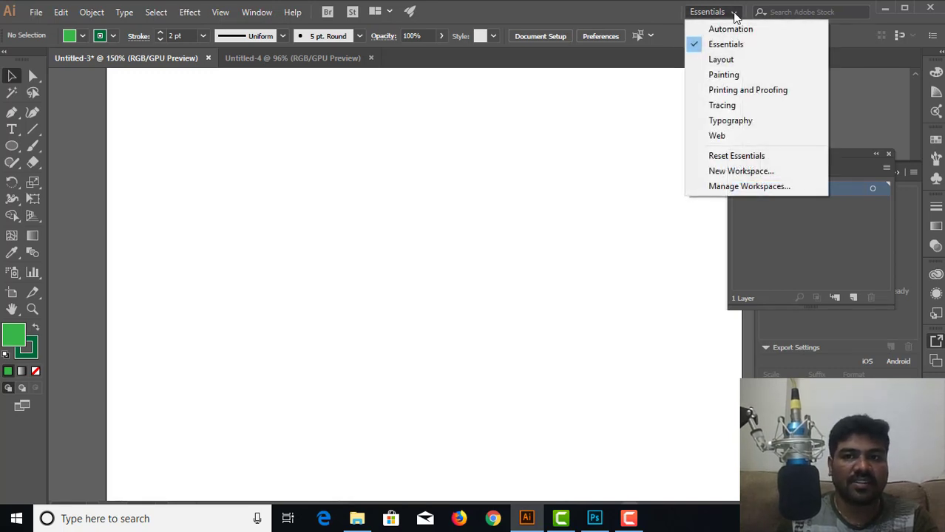
{"action": "left_click", "coordinate": [726, 59]}
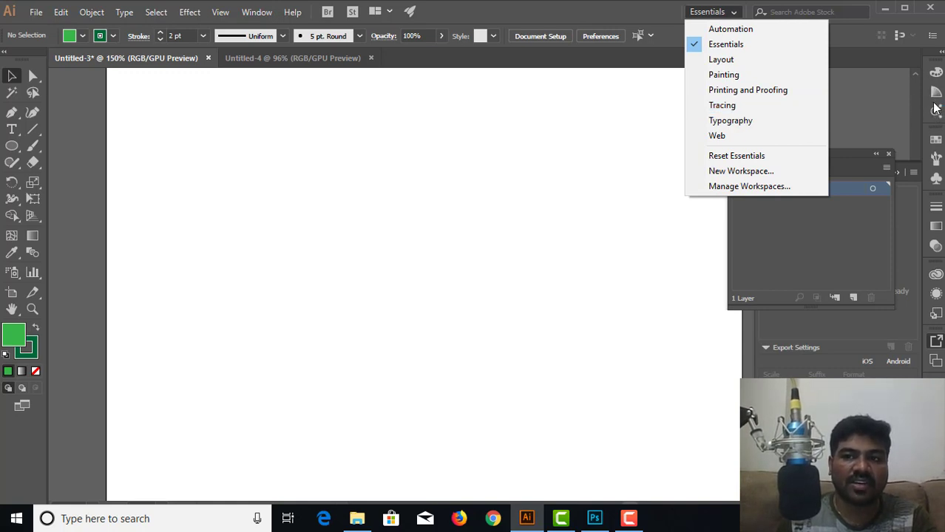
{"action": "left_click", "coordinate": [757, 121]}
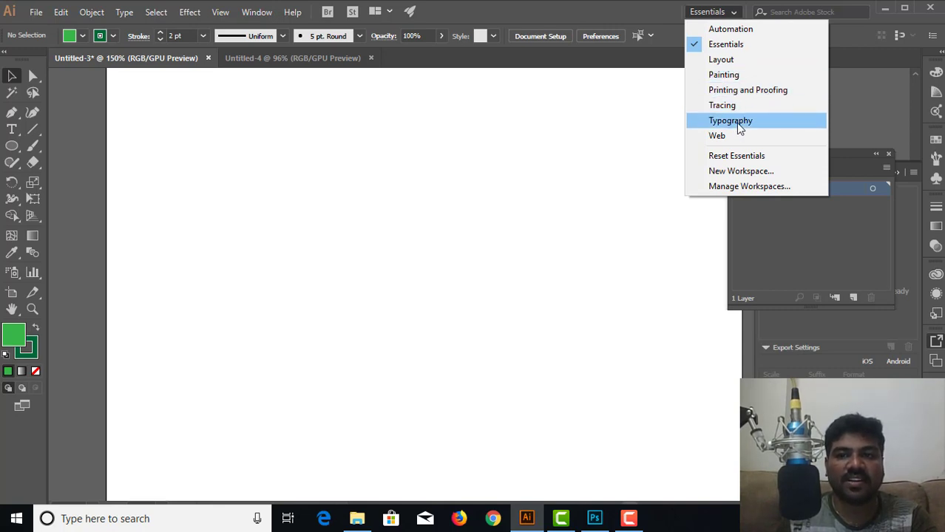
{"action": "left_click", "coordinate": [745, 122]}
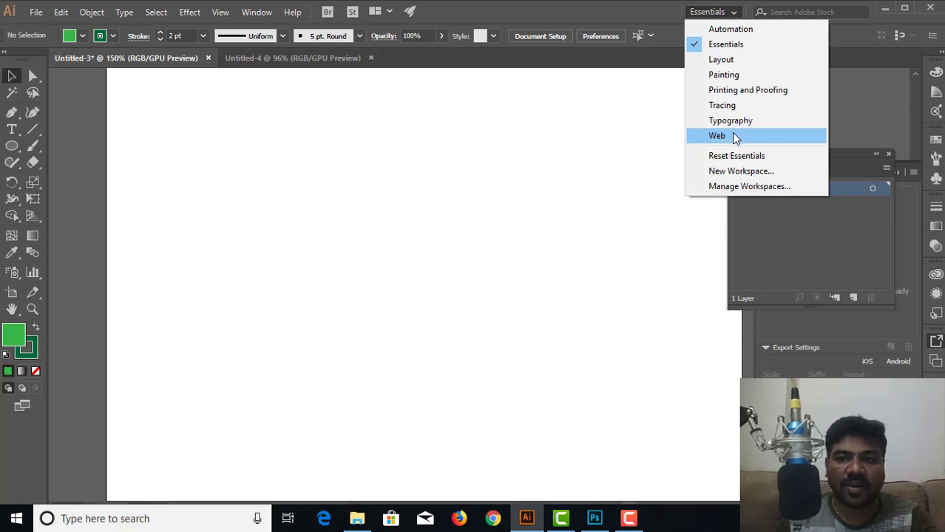
{"action": "left_click", "coordinate": [730, 157]}
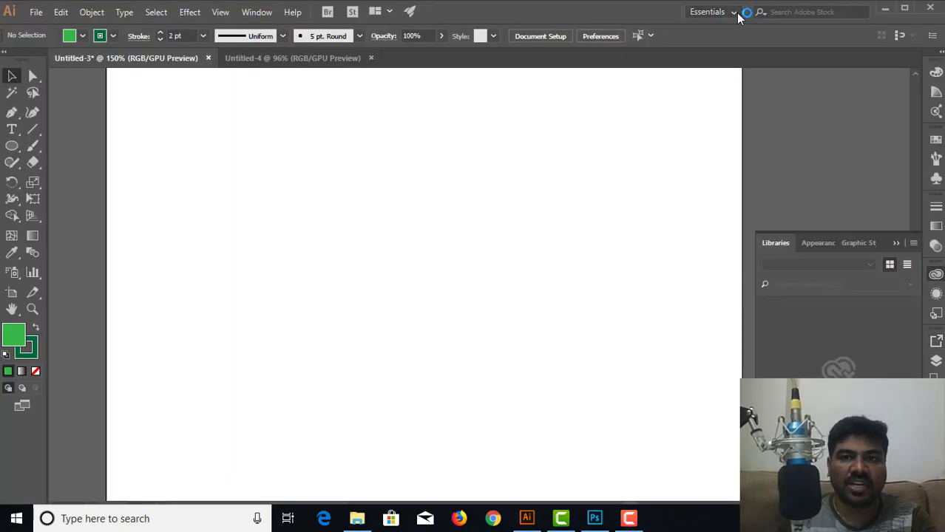
{"action": "left_click", "coordinate": [736, 12]}
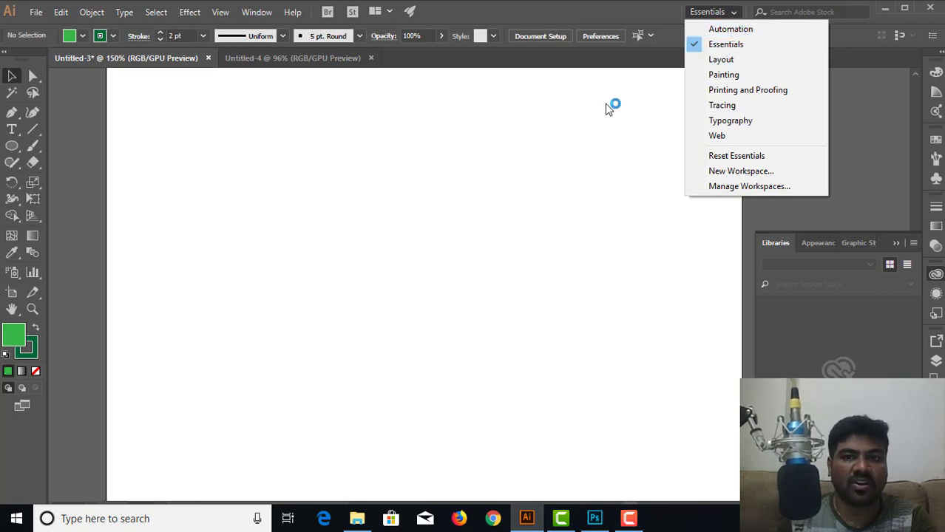
{"action": "left_click", "coordinate": [590, 120]}
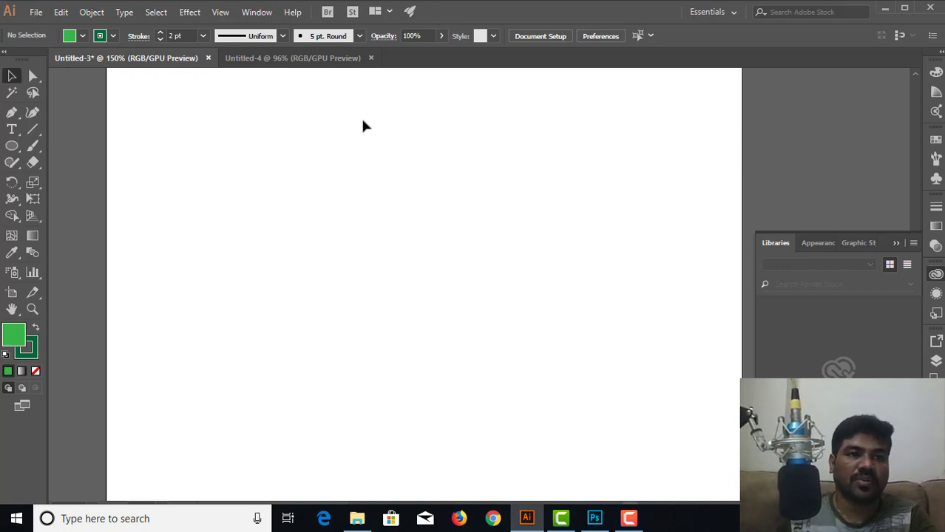
- Switch to the Group Selection tool, and tear off its tool group as a floating panel before closing that panel
{"action": "left_click", "coordinate": [33, 80]}
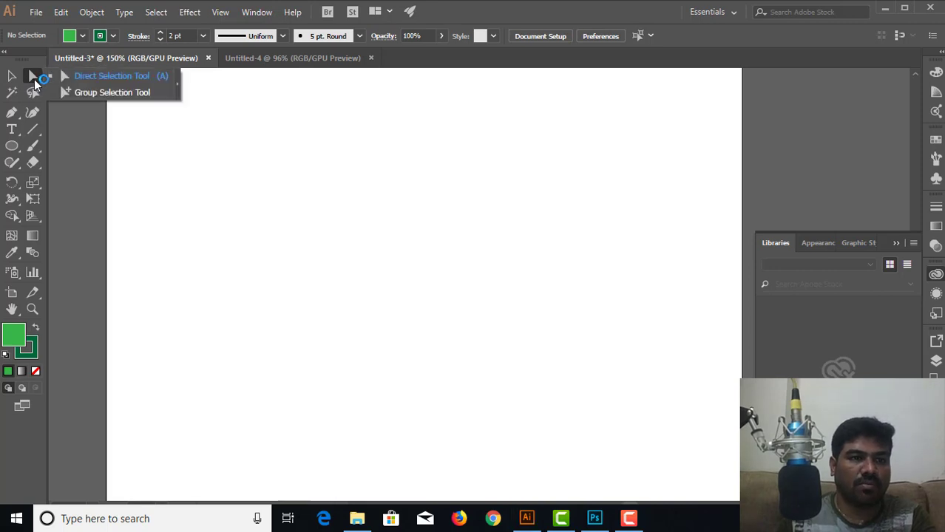
{"action": "left_click_drag", "start_coordinate": [35, 83], "coordinate": [167, 90]}
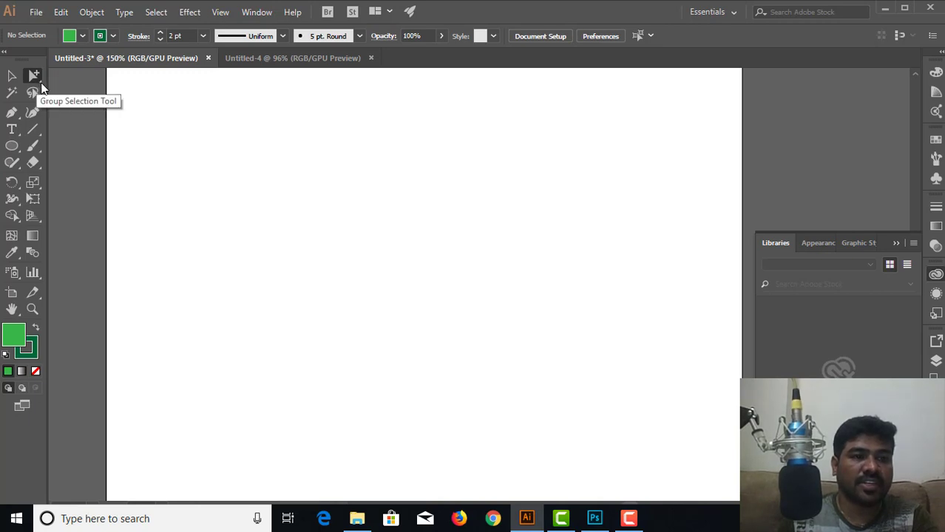
{"action": "left_click_drag", "start_coordinate": [39, 82], "coordinate": [20, 98]}
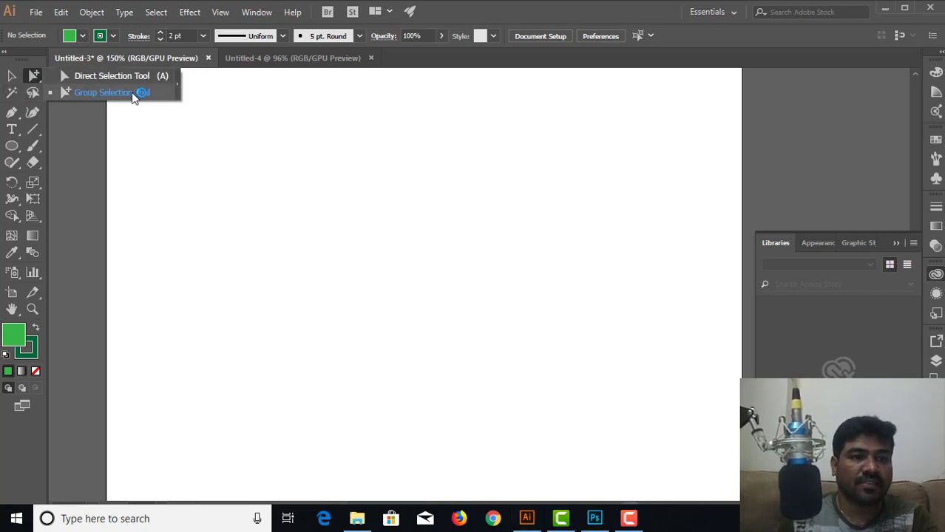
{"action": "left_click", "coordinate": [178, 88]}
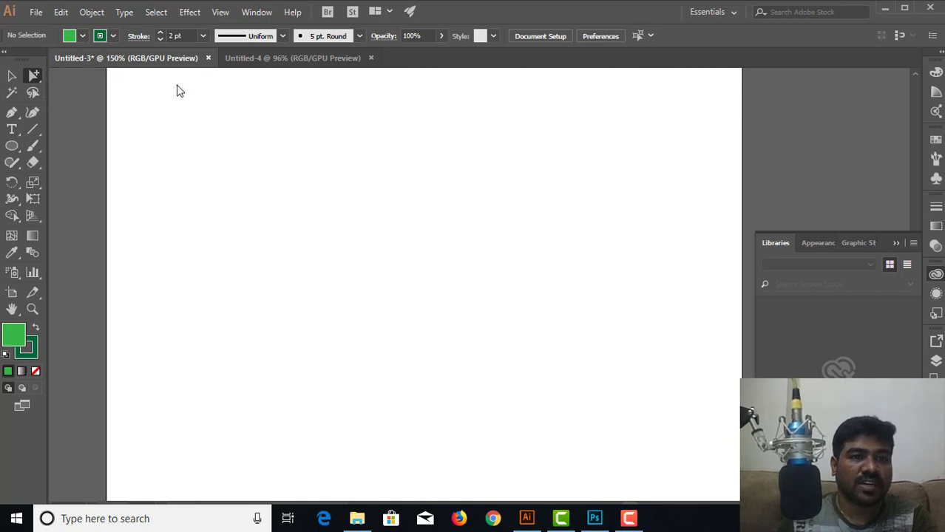
{"action": "left_click_drag", "start_coordinate": [48, 92], "coordinate": [232, 103]}
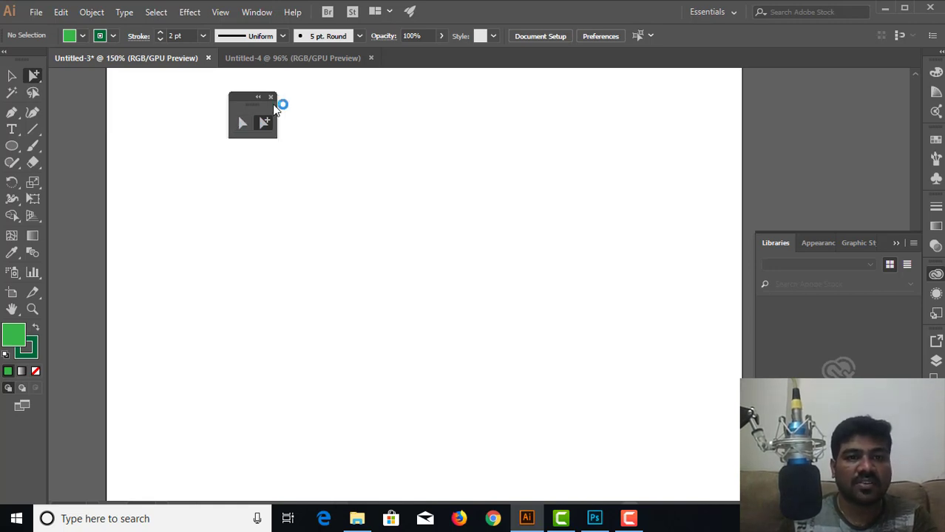
{"action": "left_click", "coordinate": [270, 98]}
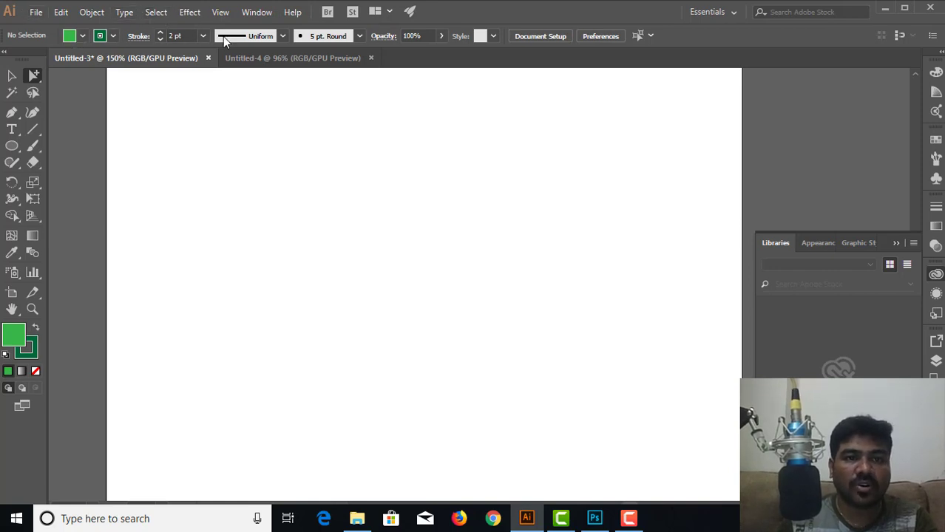
- Alternate between the Selection and Group Selection tools and finish by activating the Rectangle tool
{"action": "left_click", "coordinate": [12, 75]}
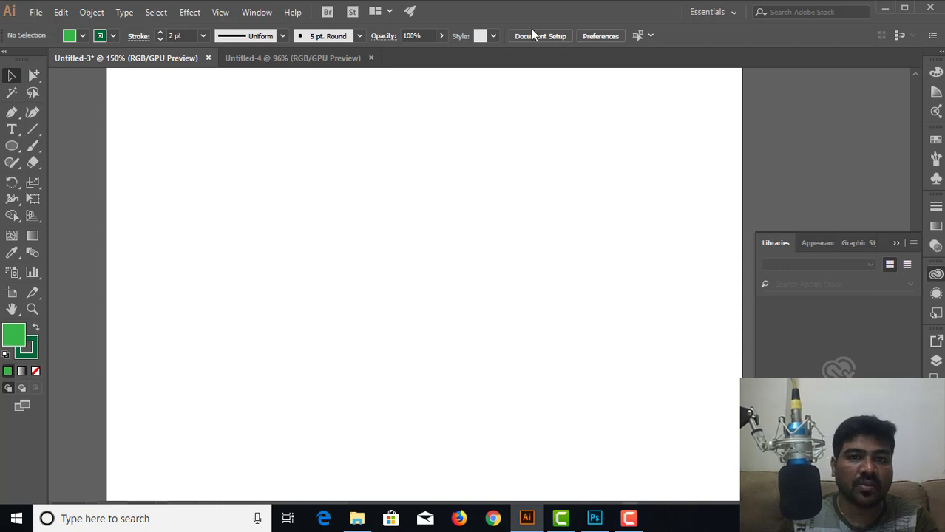
{"action": "left_click", "coordinate": [33, 74]}
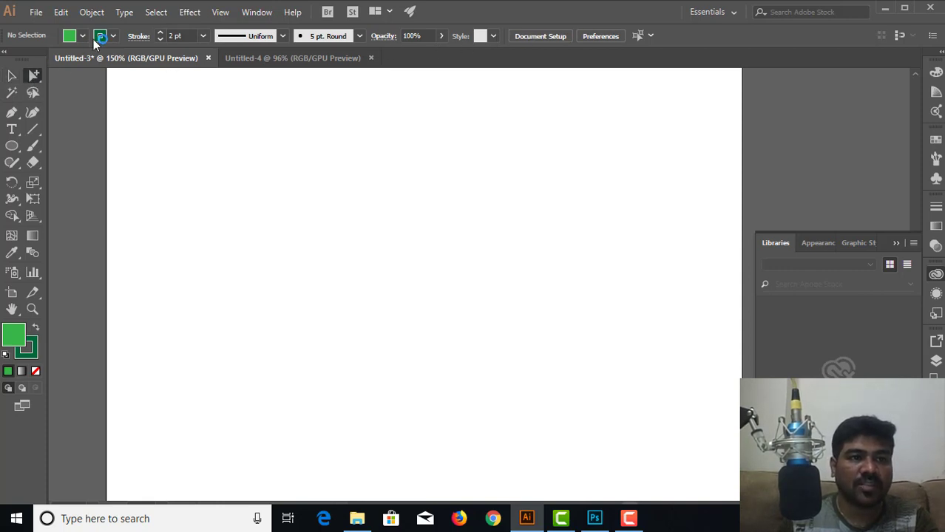
{"action": "left_click", "coordinate": [12, 75]}
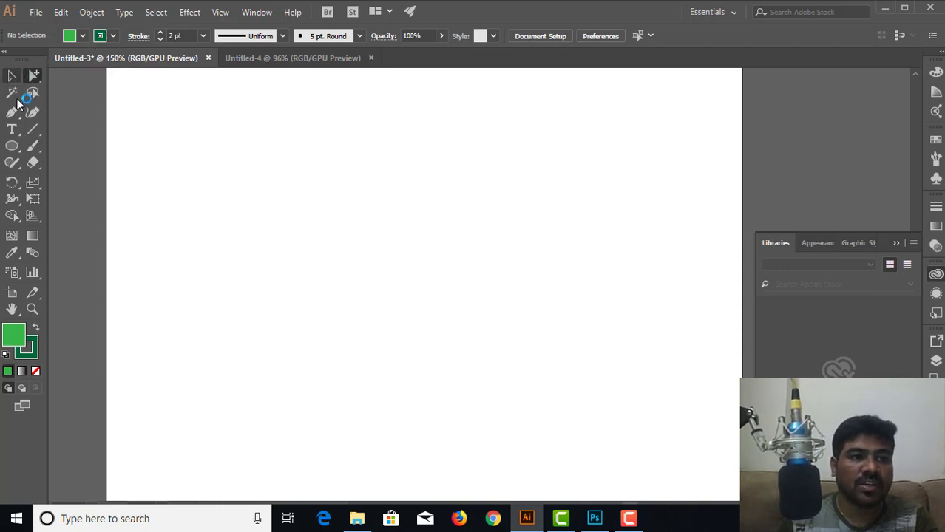
{"action": "left_click", "coordinate": [11, 146]}
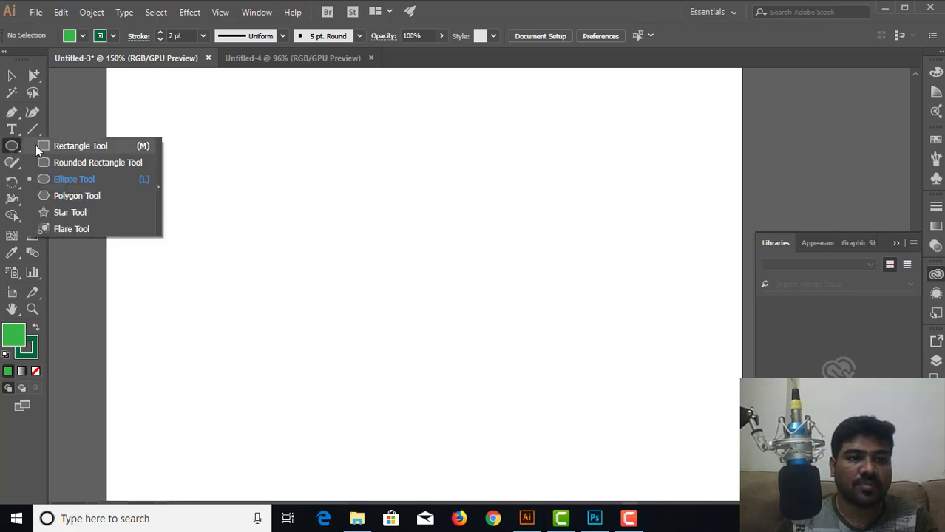
{"action": "left_click", "coordinate": [62, 146]}
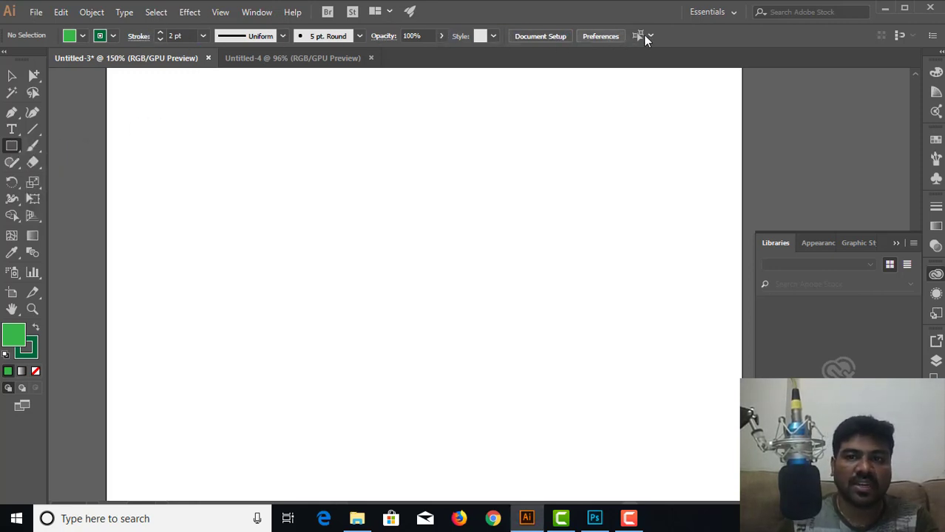
{"action": "left_click", "coordinate": [258, 13]}
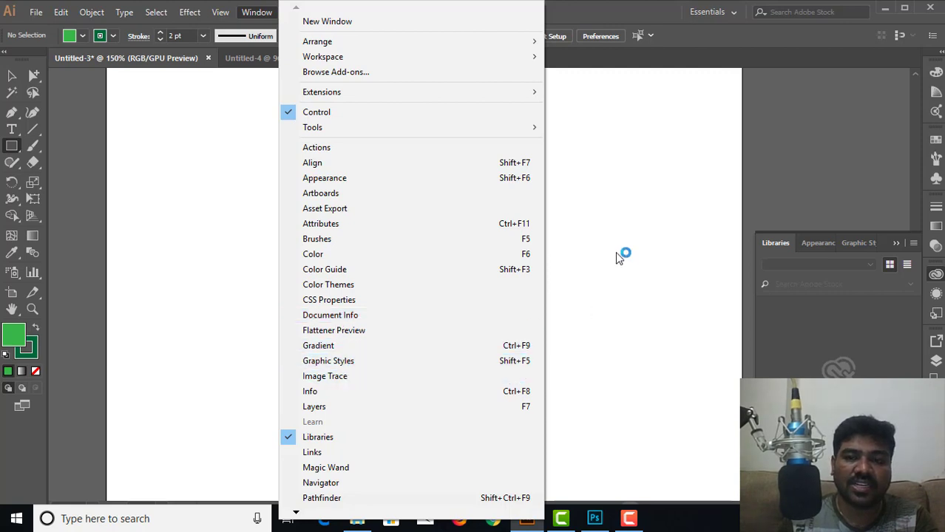
{"action": "left_click", "coordinate": [644, 226]}
{"action": "left_click", "coordinate": [658, 221]}
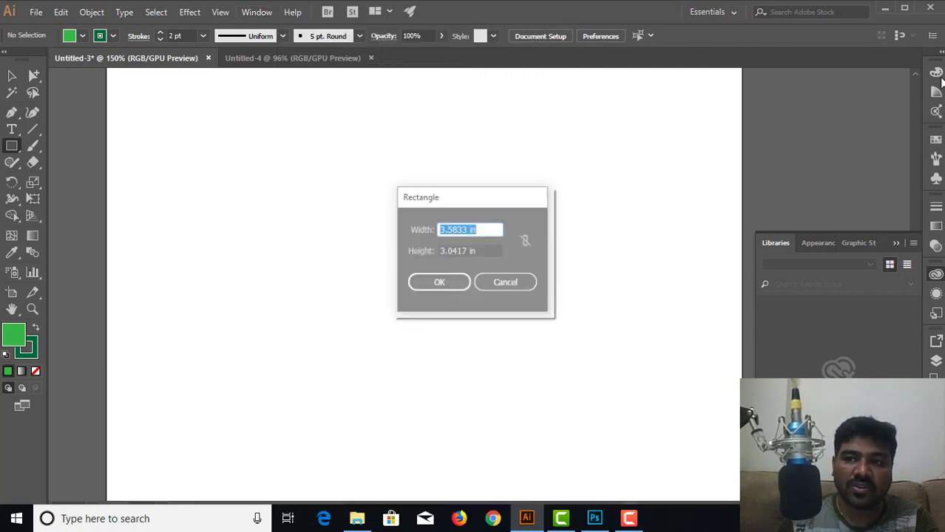
{"action": "left_click", "coordinate": [505, 283]}
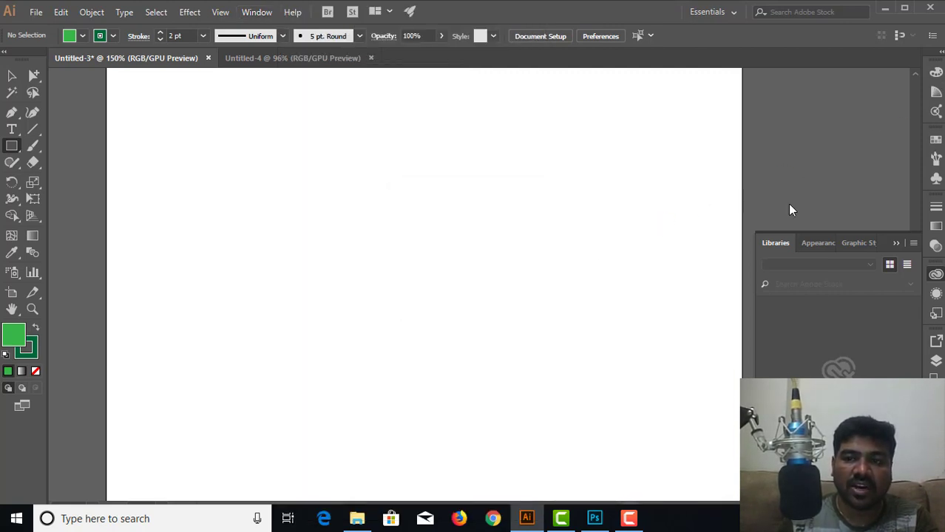
- Collapse the Libraries panel, toggle the Color panel and expand the Layers panel
{"action": "left_click", "coordinate": [895, 243]}
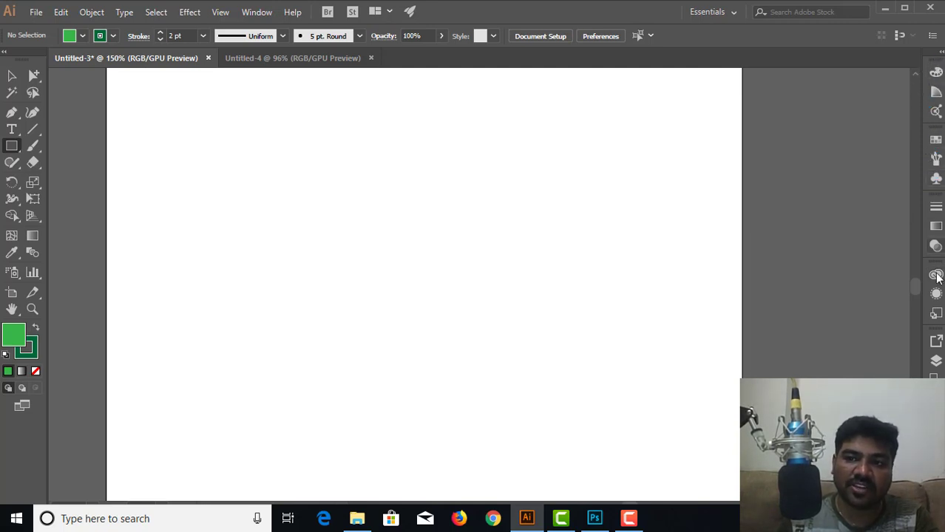
{"action": "left_click", "coordinate": [937, 73]}
{"action": "left_click", "coordinate": [937, 73]}
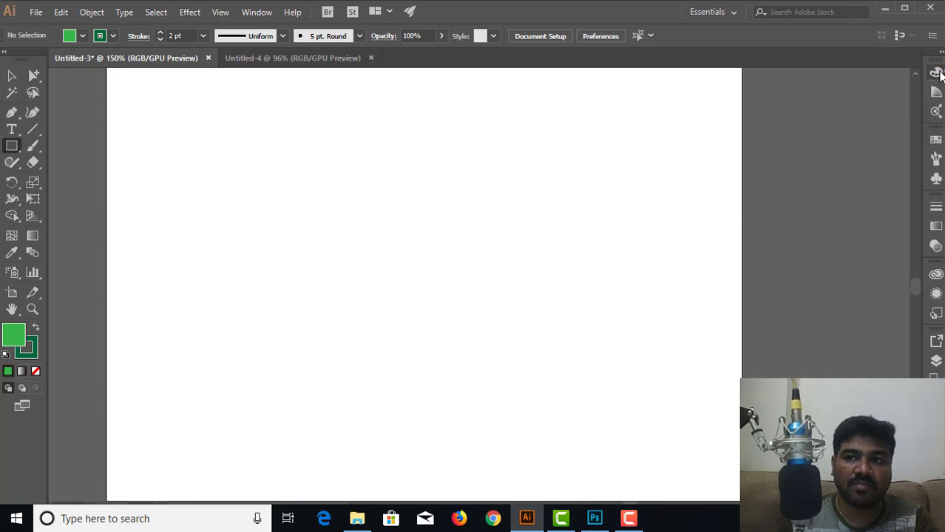
{"action": "left_click", "coordinate": [936, 73]}
{"action": "left_click", "coordinate": [936, 73]}
{"action": "left_click", "coordinate": [937, 362]}
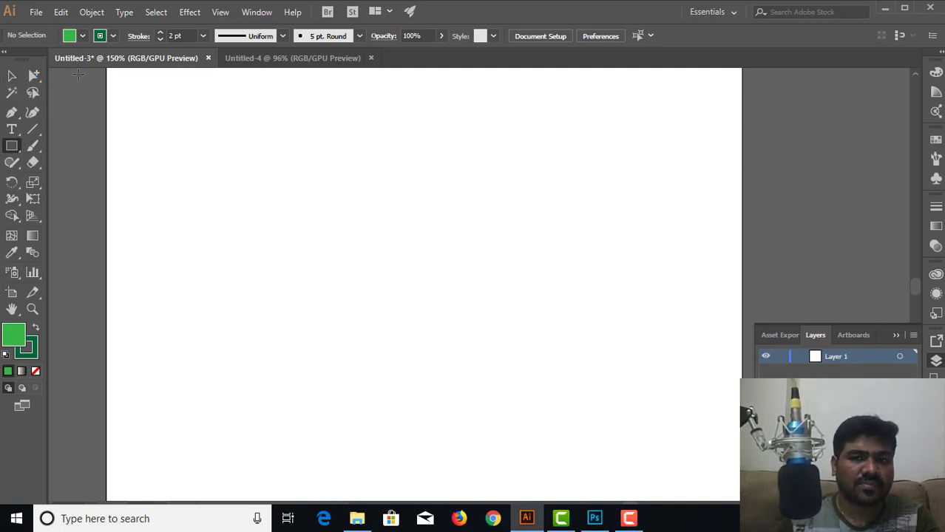
- Open the new document settings, inspect the list of width units and select the document name
{"action": "left_click", "coordinate": [31, 13]}
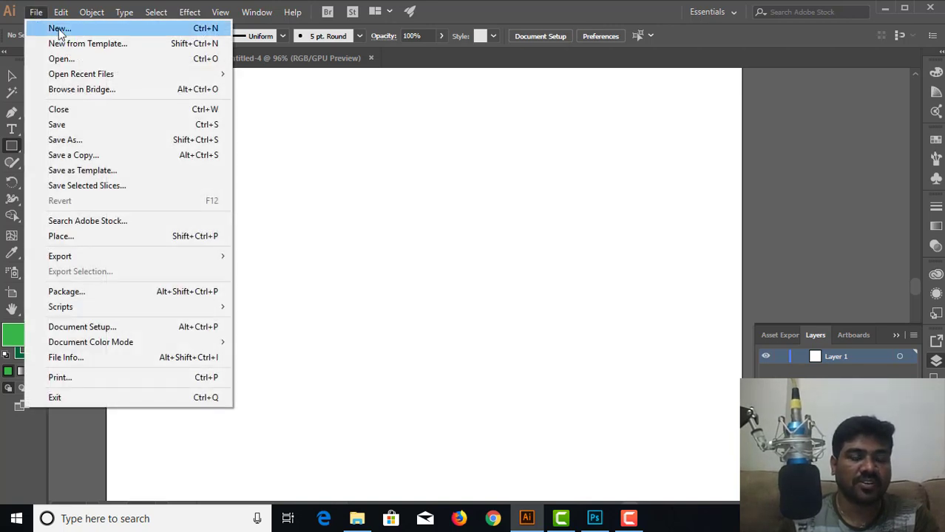
{"action": "key", "text": "Escape"}
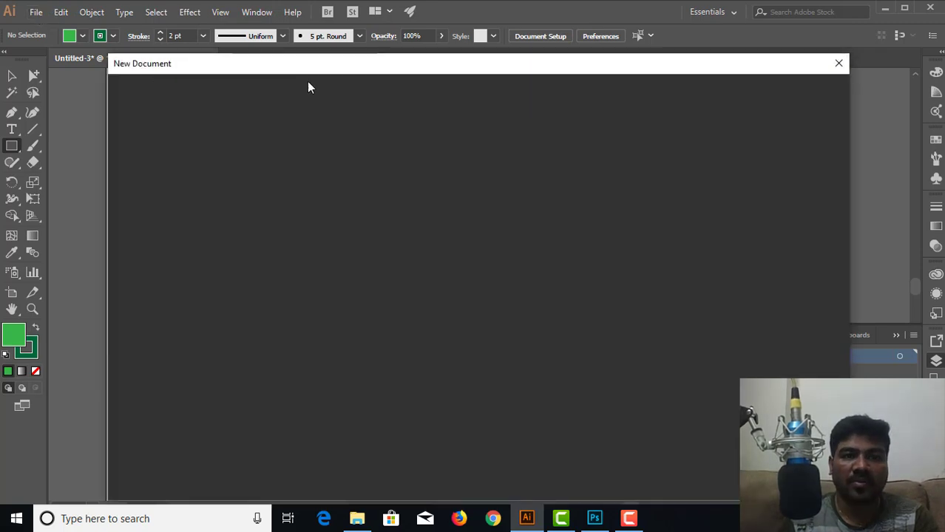
{"action": "left_click_drag", "start_coordinate": [337, 59], "coordinate": [301, 33]}
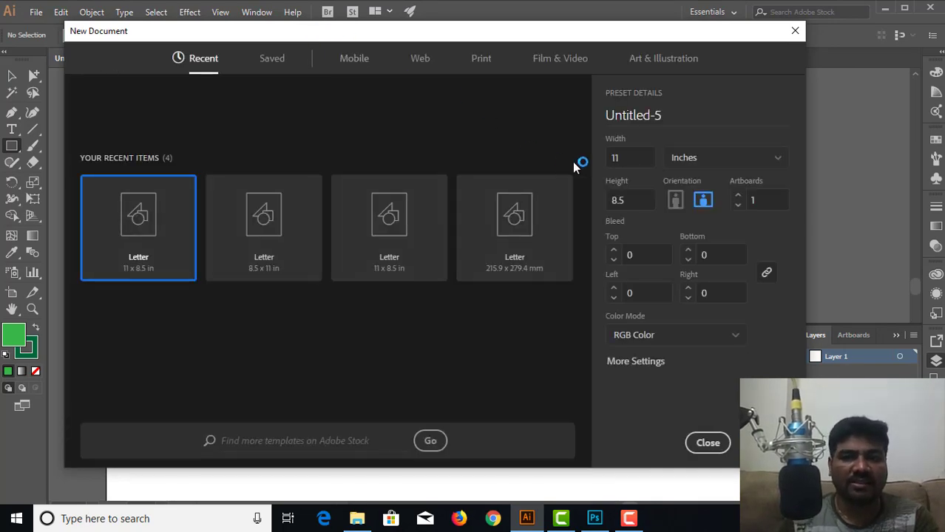
{"action": "left_click", "coordinate": [731, 164]}
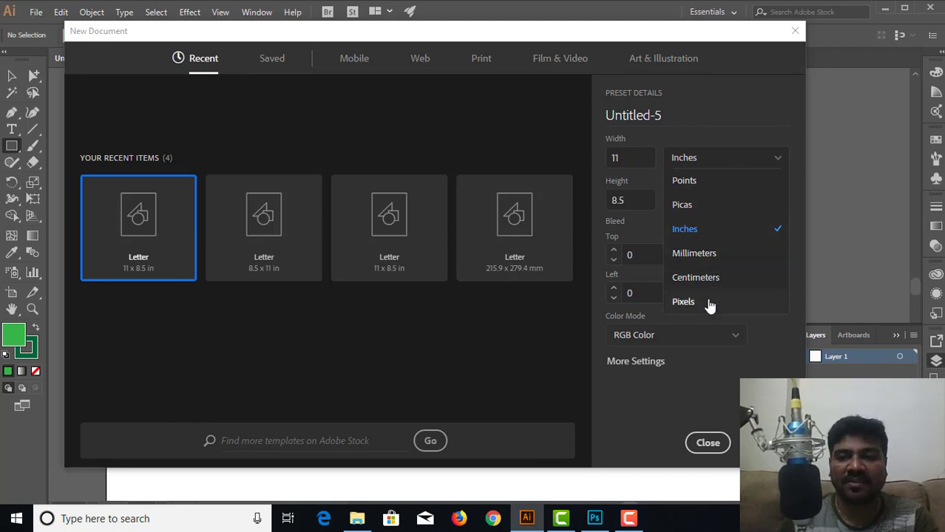
{"action": "left_click", "coordinate": [714, 122]}
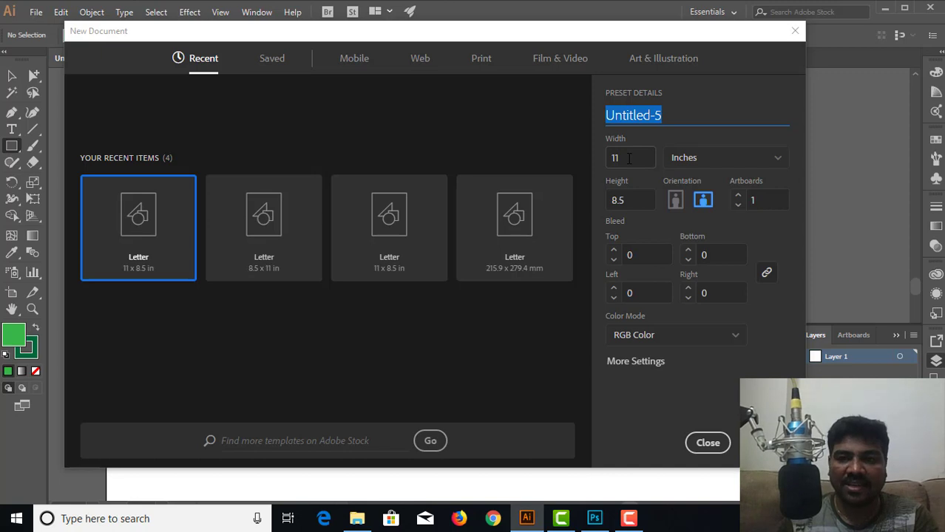
- Set the document orientation to portrait, and try 2 artboards before returning the count to 1
{"action": "left_click", "coordinate": [675, 204]}
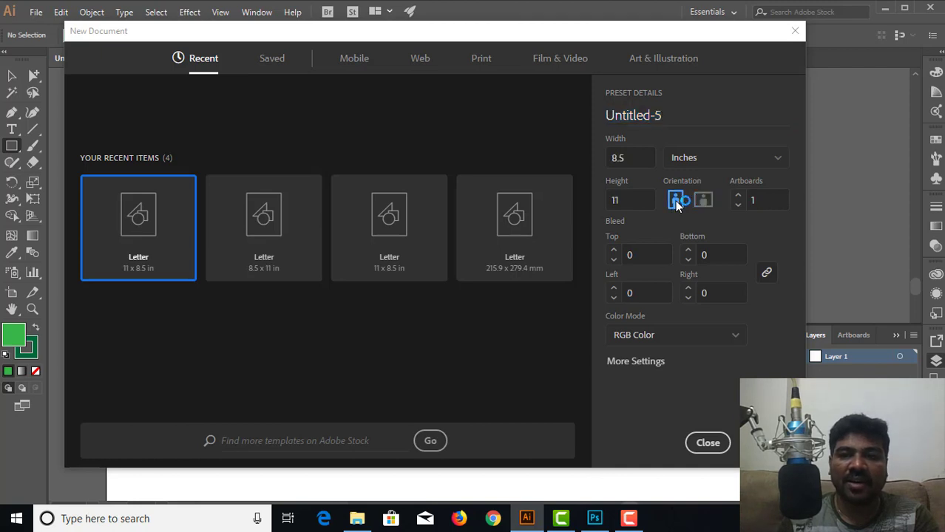
{"action": "left_click", "coordinate": [711, 205]}
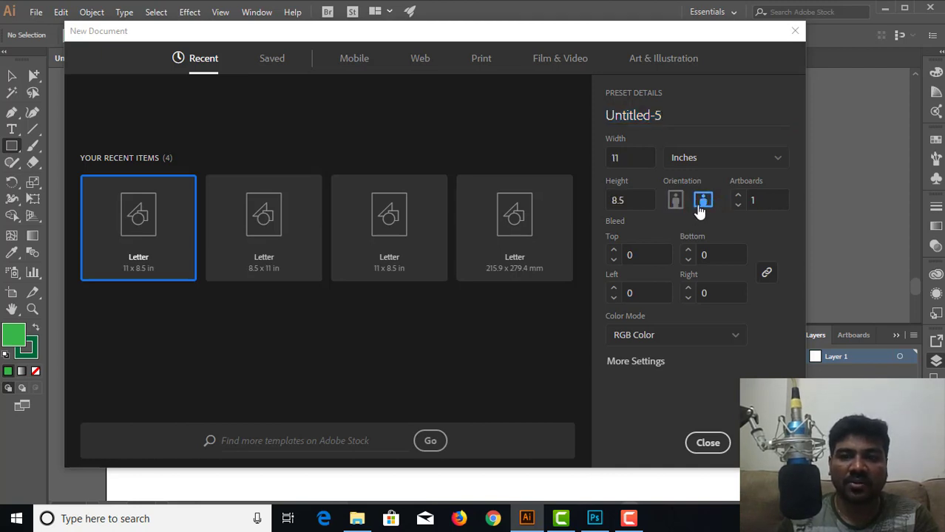
{"action": "left_click", "coordinate": [674, 209]}
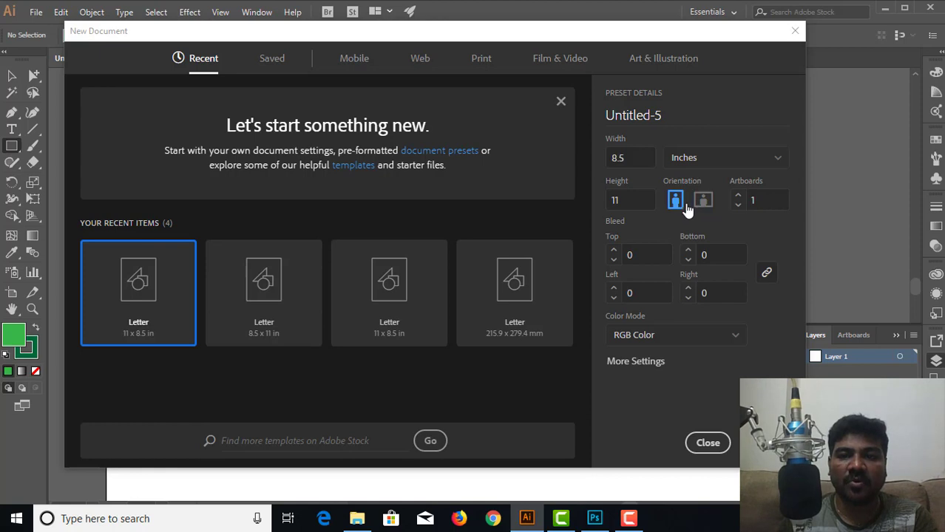
{"action": "left_click", "coordinate": [738, 196]}
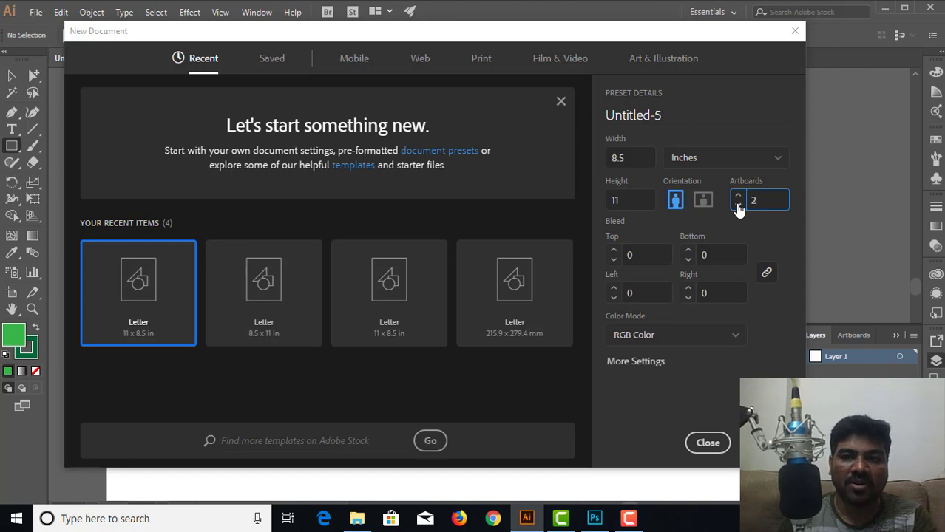
{"action": "left_click", "coordinate": [738, 207]}
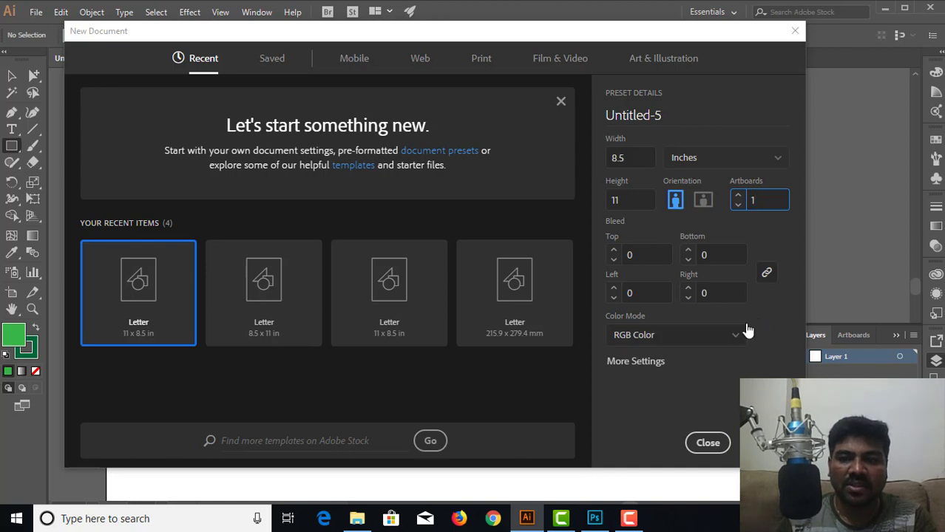
- Toggle the link between the bleed values, step the right bleed back to 0 and check the color mode options
{"action": "left_click", "coordinate": [766, 275]}
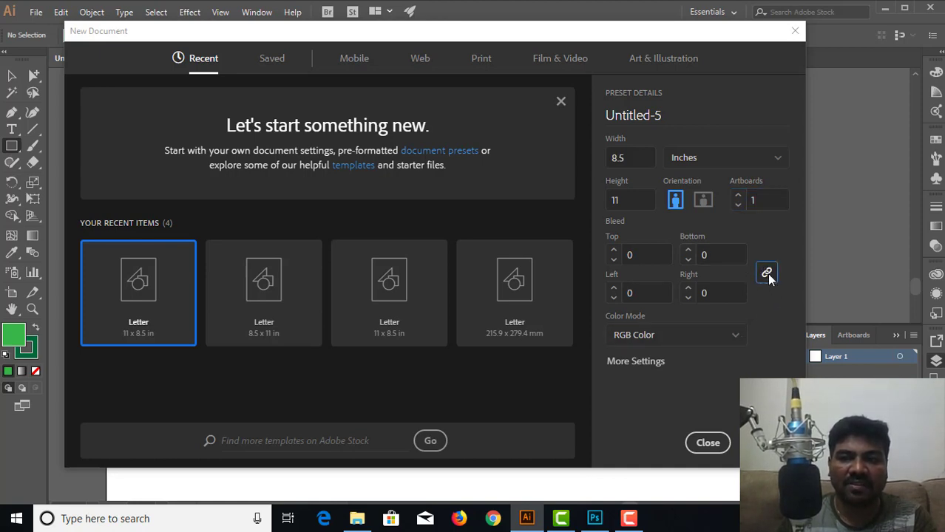
{"action": "left_click", "coordinate": [766, 273]}
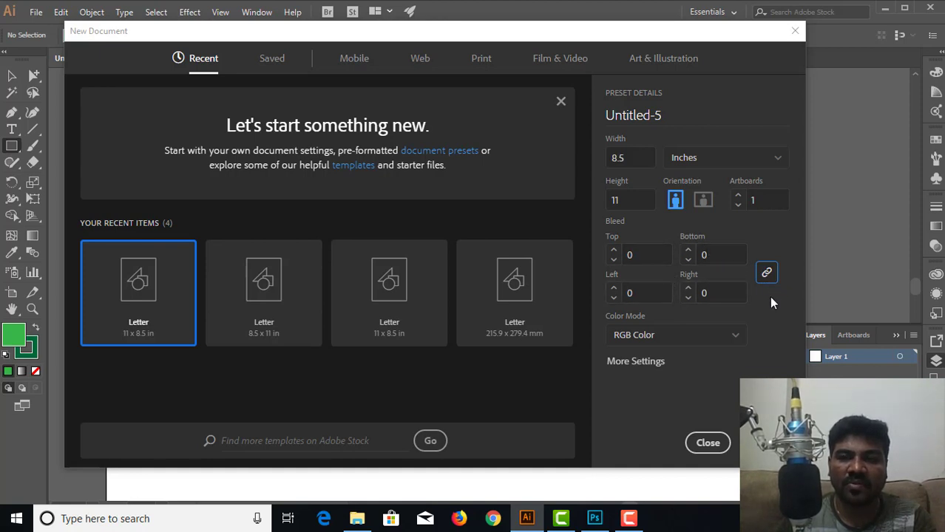
{"action": "left_click", "coordinate": [689, 290]}
{"action": "left_click", "coordinate": [689, 299]}
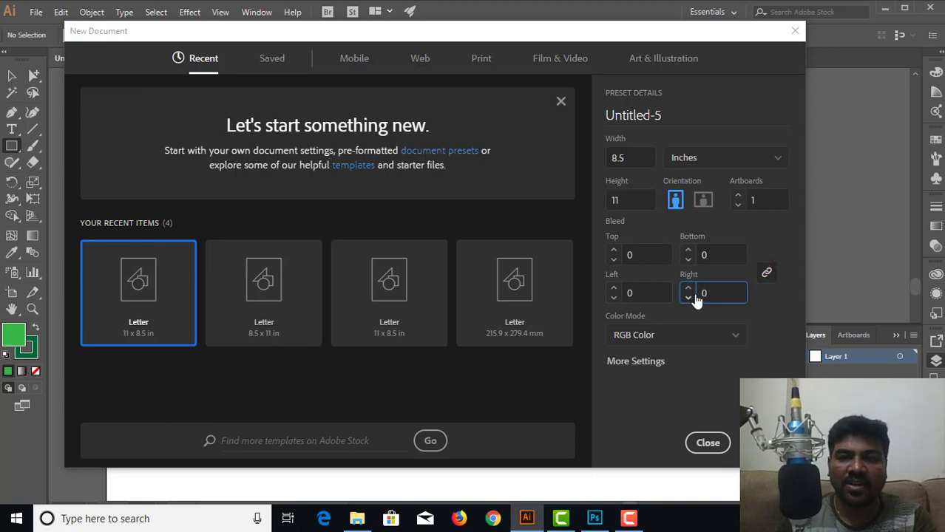
{"action": "left_click", "coordinate": [767, 273]}
{"action": "left_click", "coordinate": [688, 289]}
{"action": "left_click", "coordinate": [689, 299]}
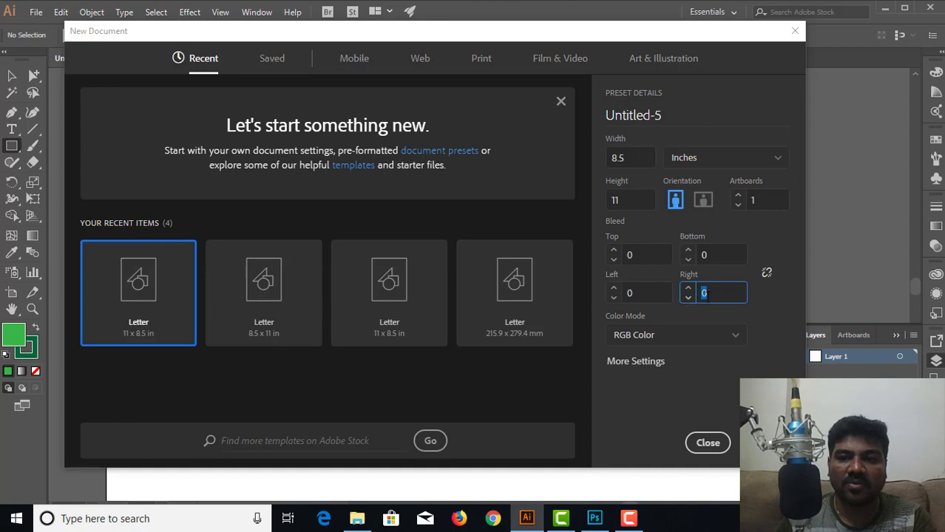
{"action": "left_click", "coordinate": [766, 274]}
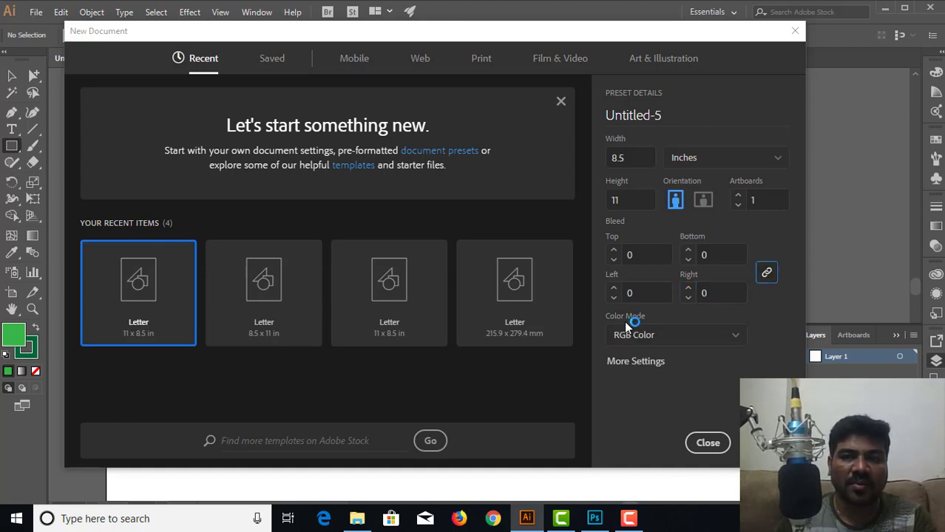
{"action": "left_click", "coordinate": [678, 338]}
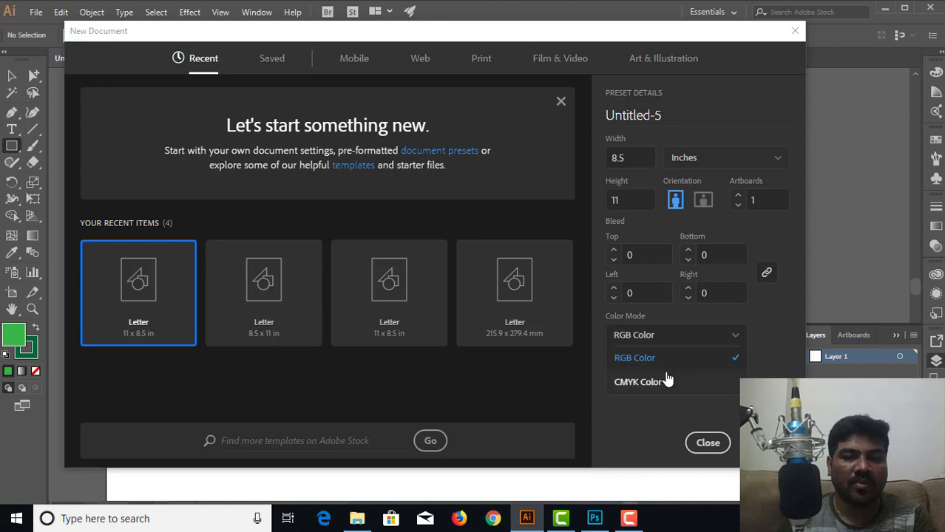
{"action": "left_click", "coordinate": [774, 324]}
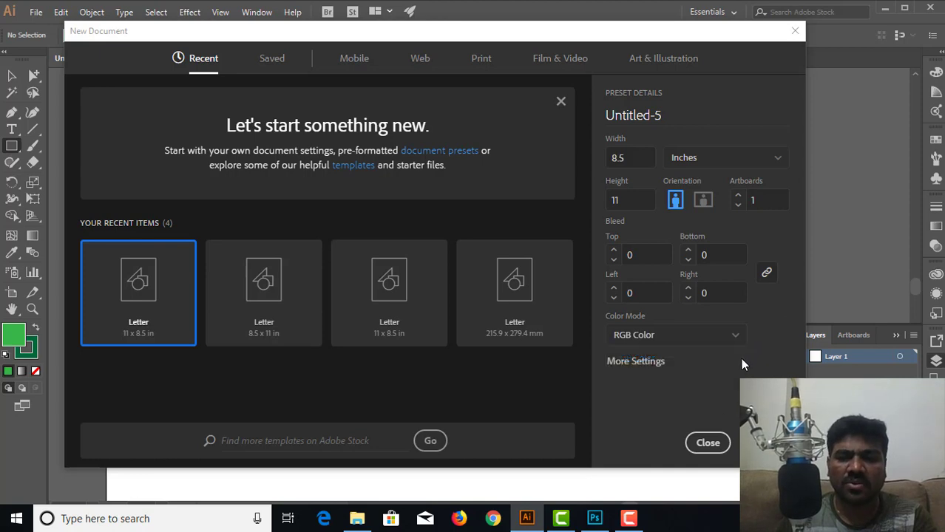
- Open the additional document settings, name the document "test" and review the available profiles
{"action": "left_click", "coordinate": [661, 370]}
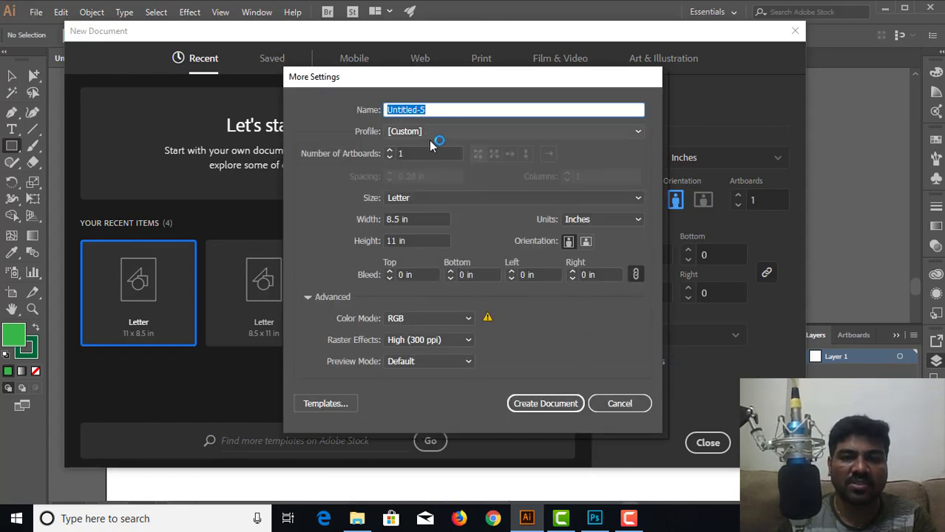
{"action": "left_click_drag", "start_coordinate": [441, 83], "coordinate": [408, 75]}
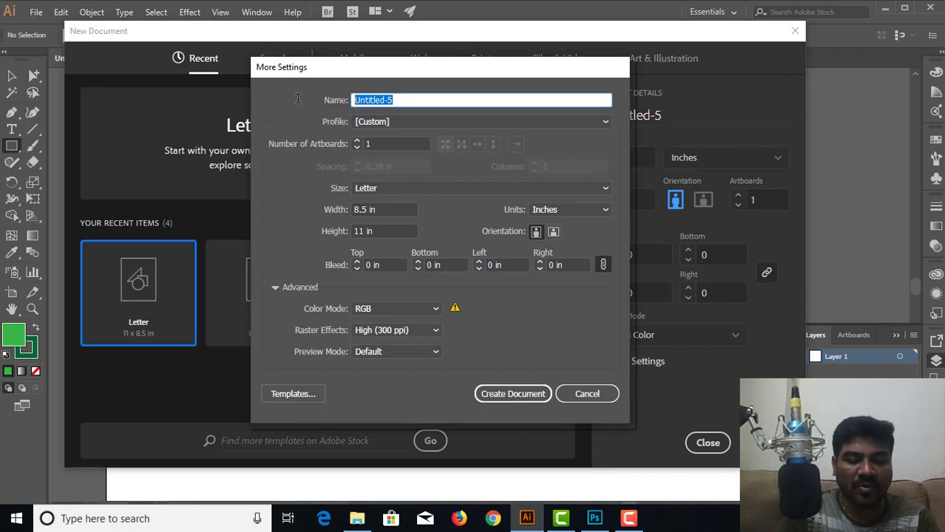
{"action": "type", "text": "test"}
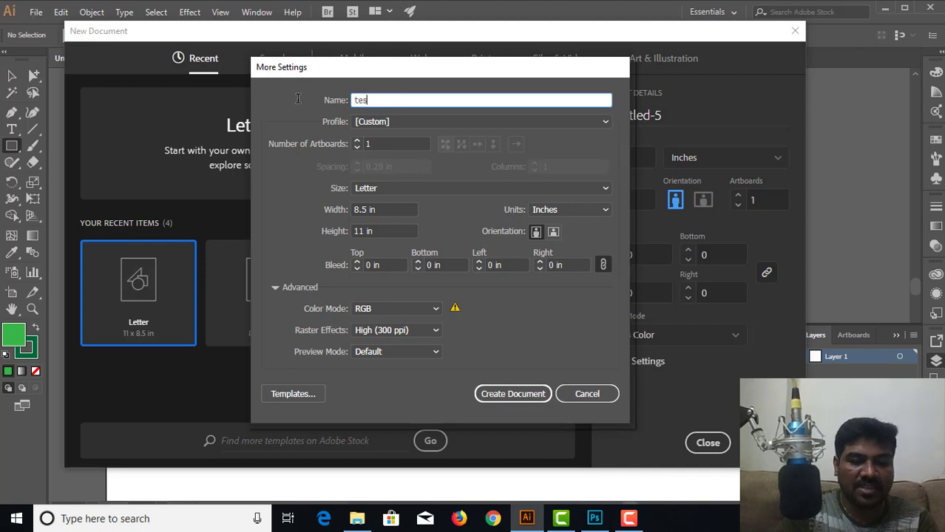
{"action": "left_click", "coordinate": [416, 122]}
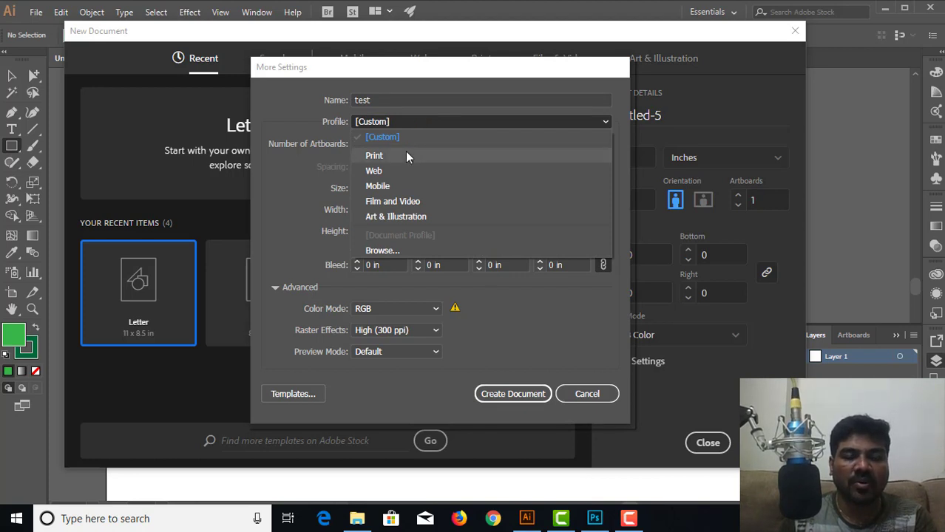
{"action": "left_click", "coordinate": [400, 172]}
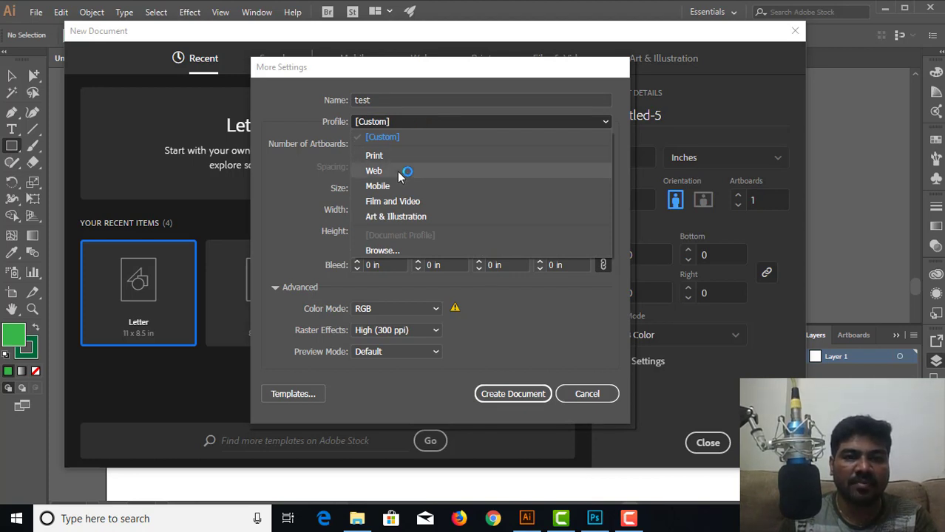
{"action": "left_click", "coordinate": [396, 217]}
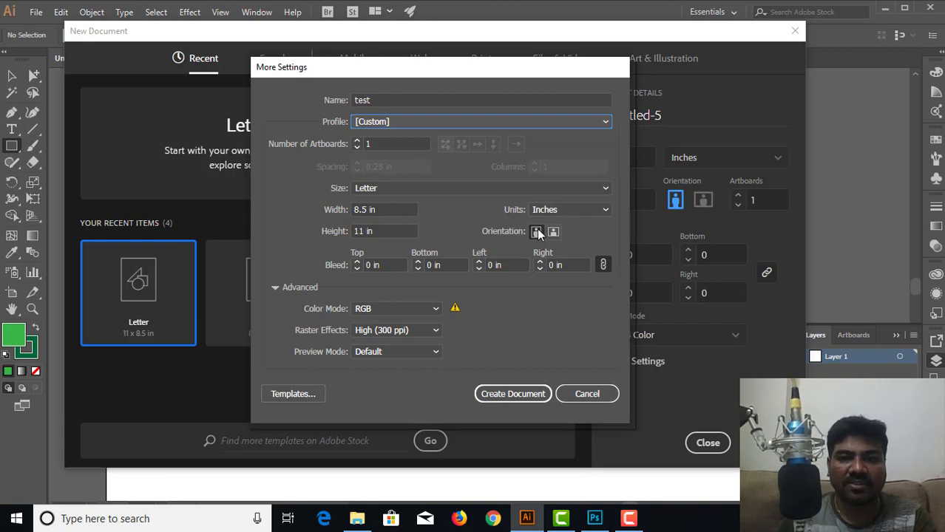
{"action": "left_click", "coordinate": [602, 265]}
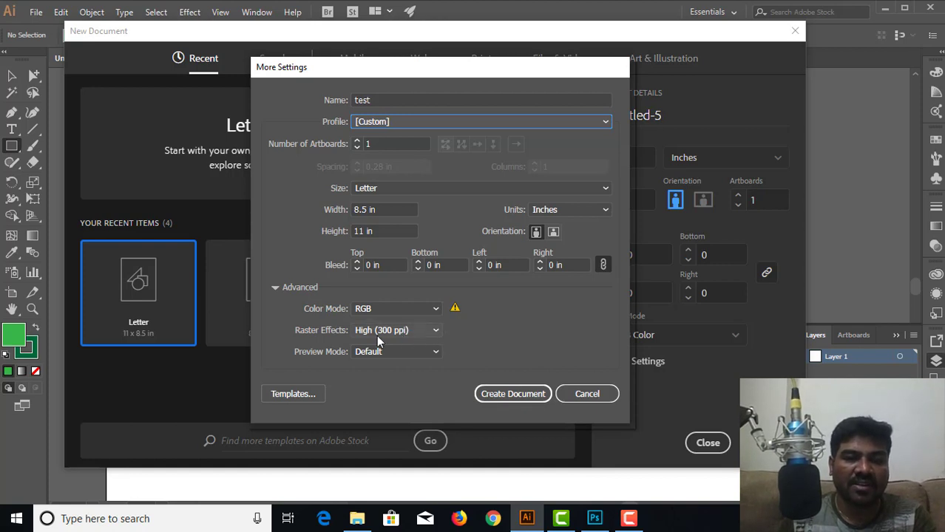
- Create a document from the Banner Ads template in the Blank Templates folder and look over its artboards
{"action": "left_click", "coordinate": [316, 397]}
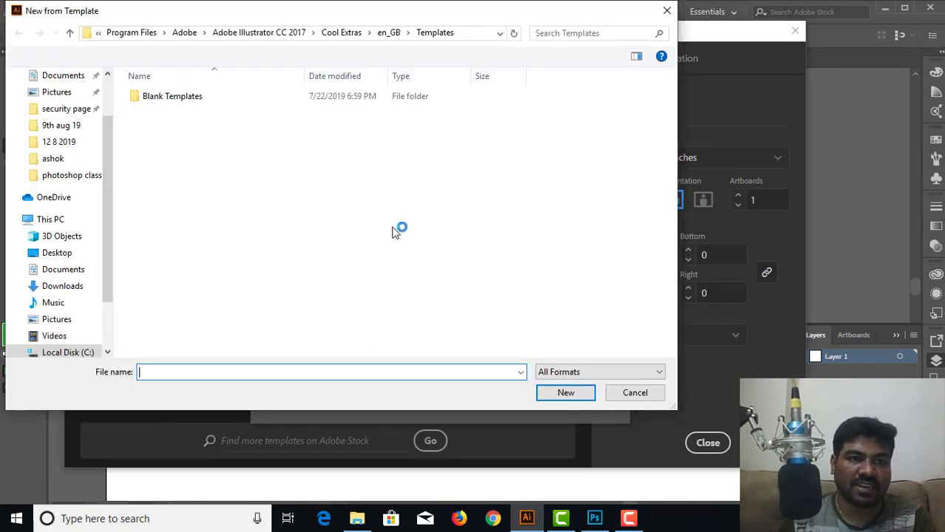
{"action": "left_click", "coordinate": [206, 99]}
{"action": "double_click", "coordinate": [205, 99]}
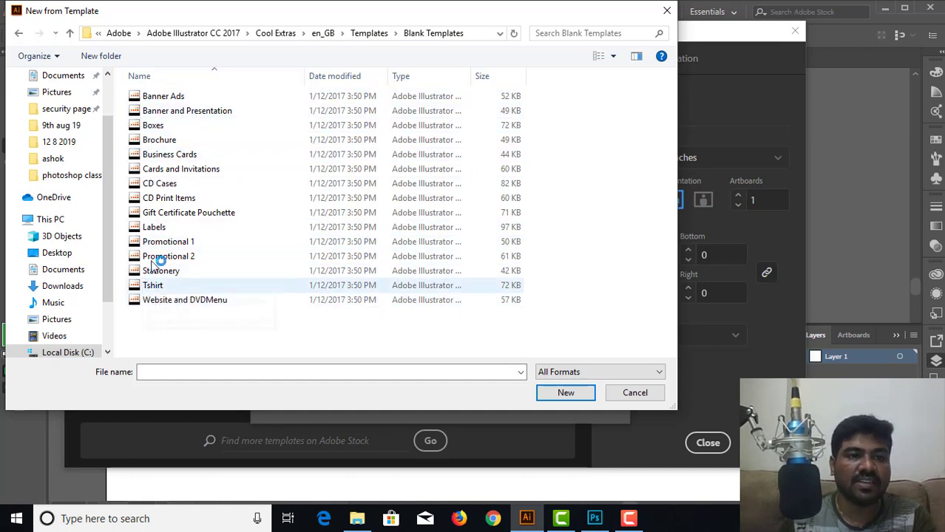
{"action": "left_click", "coordinate": [147, 98]}
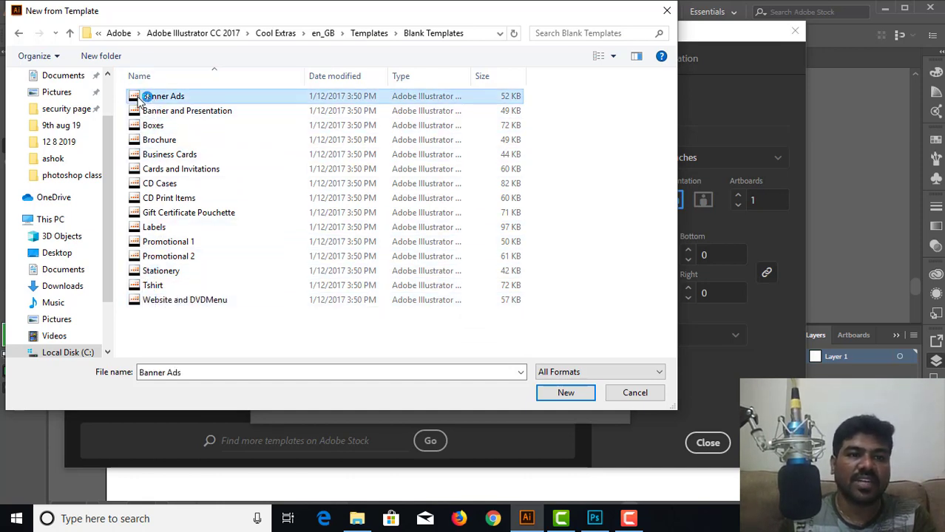
{"action": "left_click", "coordinate": [139, 301]}
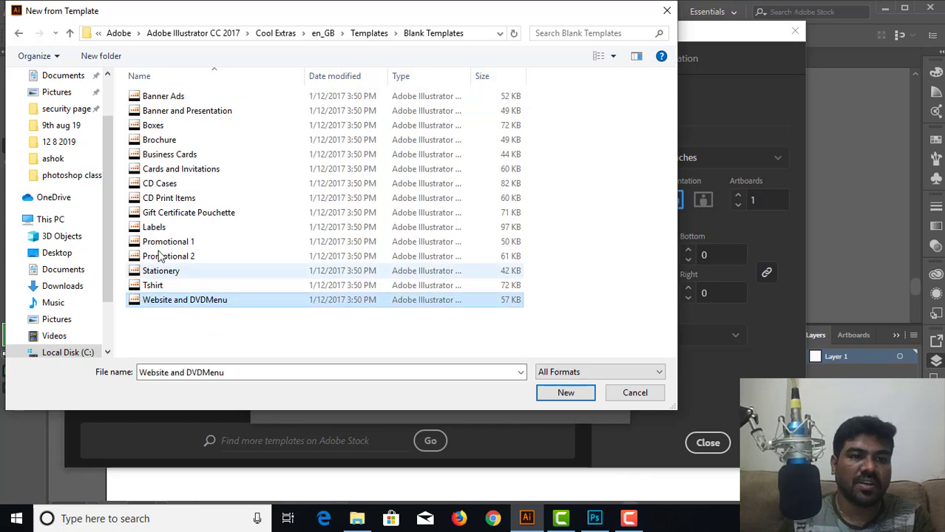
{"action": "left_click", "coordinate": [159, 98]}
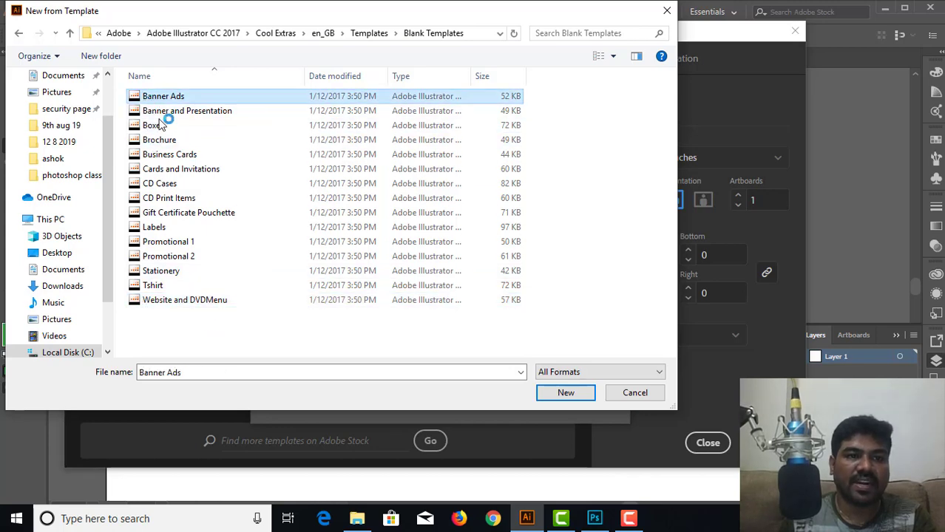
{"action": "left_click", "coordinate": [560, 390]}
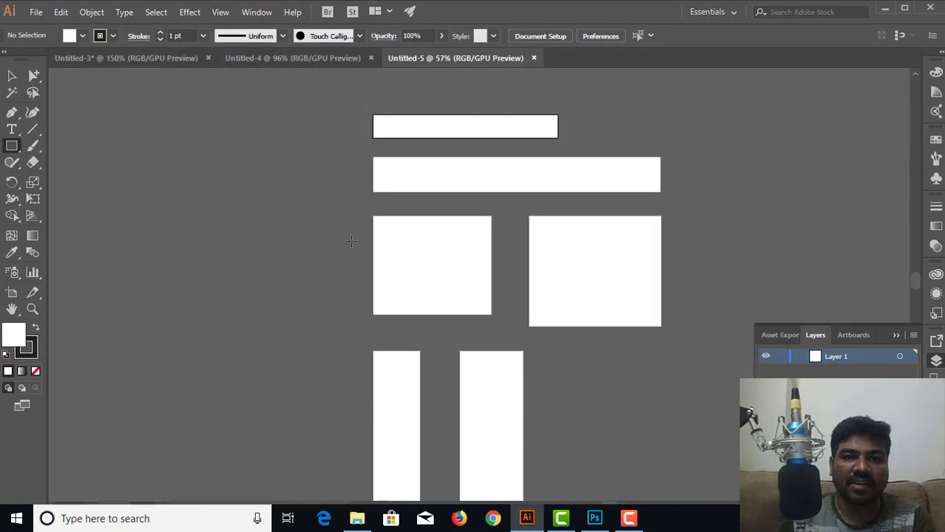
{"action": "scroll", "coordinate": [459, 425], "scroll_direction": "down", "scroll_amount": 4}
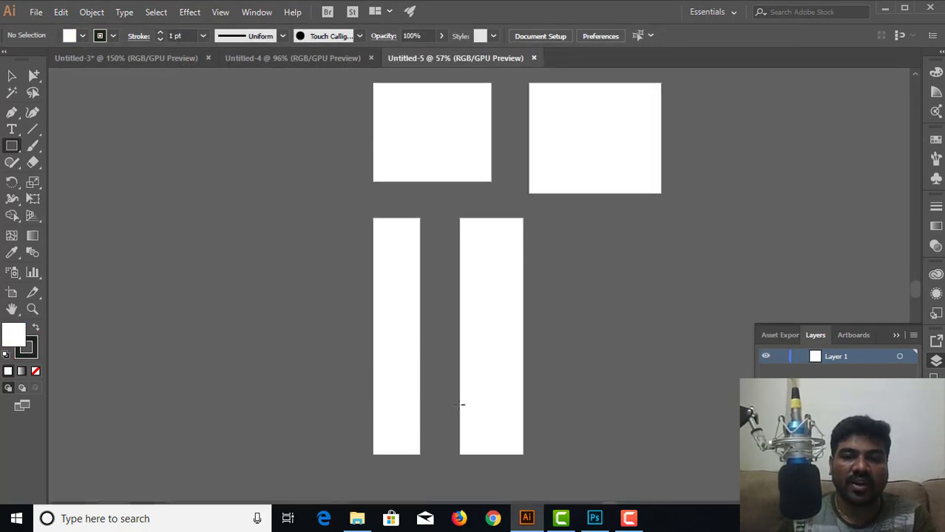
{"action": "scroll", "coordinate": [460, 403], "scroll_direction": "up", "scroll_amount": 3}
{"action": "scroll", "coordinate": [459, 404], "scroll_direction": "up", "scroll_amount": 2}
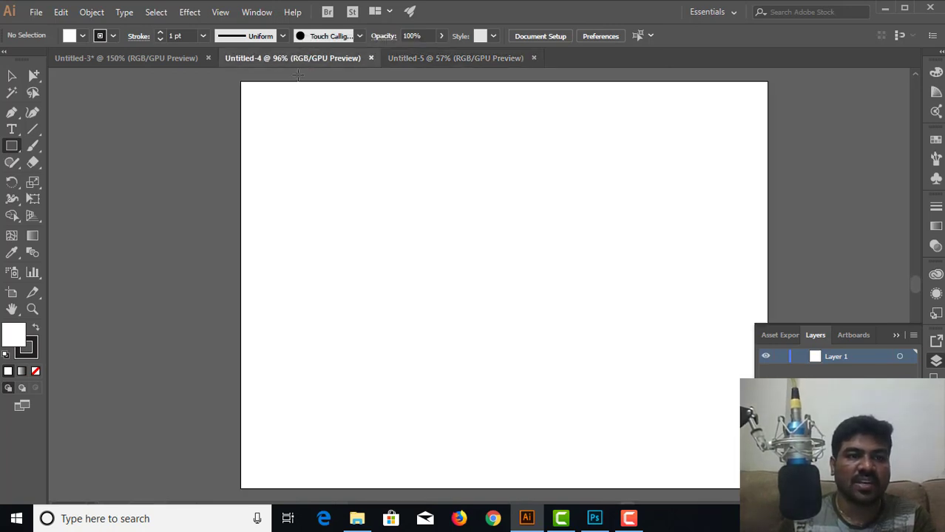
- Create another new document from the recent Letter 11 x 8.5 in preset, with one landscape artboard in RGB Color
{"action": "left_click", "coordinate": [35, 12]}
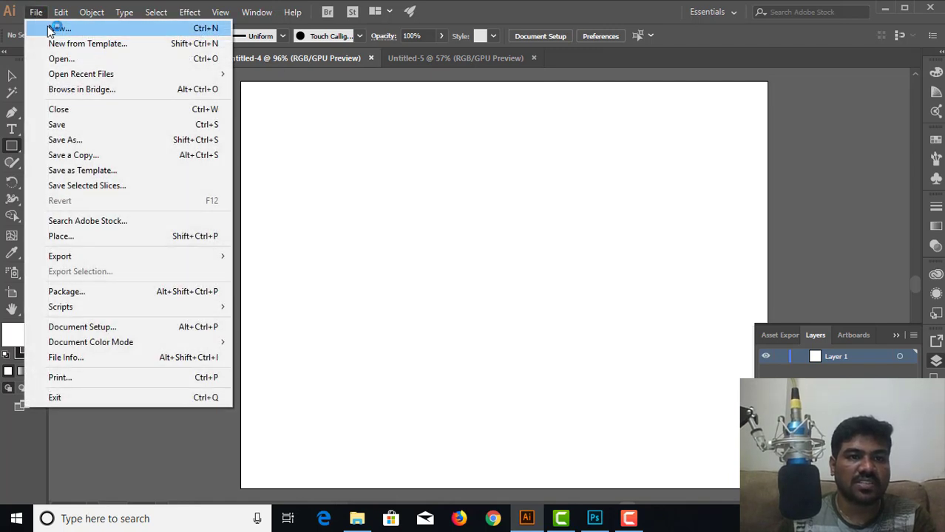
{"action": "left_click", "coordinate": [50, 29]}
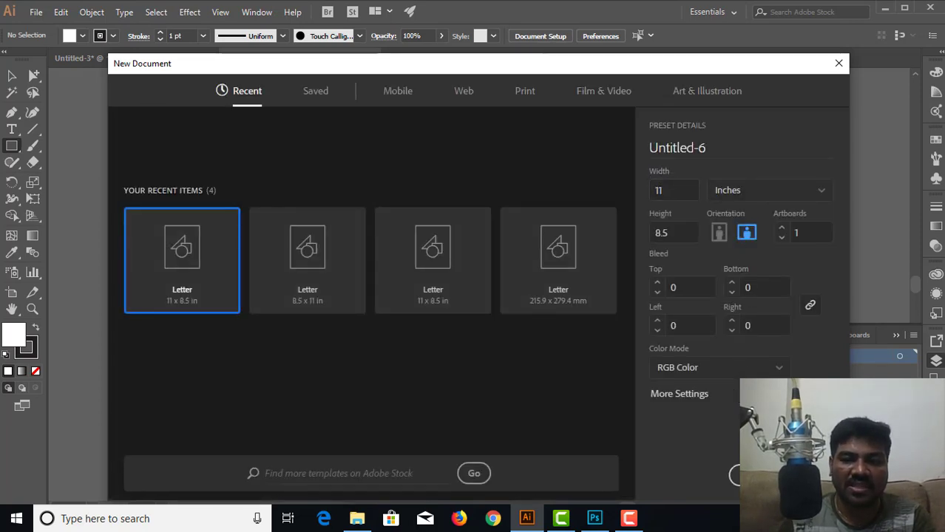
{"action": "key", "text": "Return"}
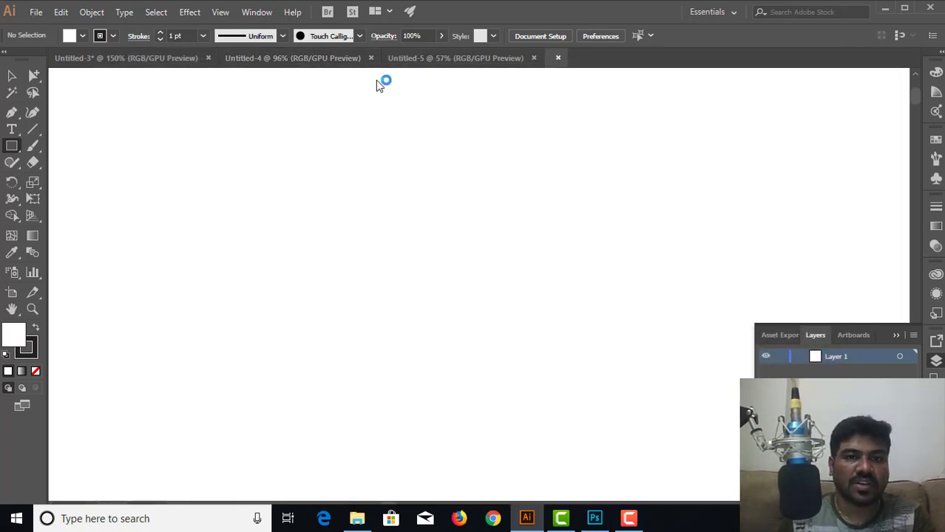
- Close the other open documents, keeping only Untitled-4 open
{"action": "left_click", "coordinate": [458, 59]}
{"action": "left_click", "coordinate": [534, 58]}
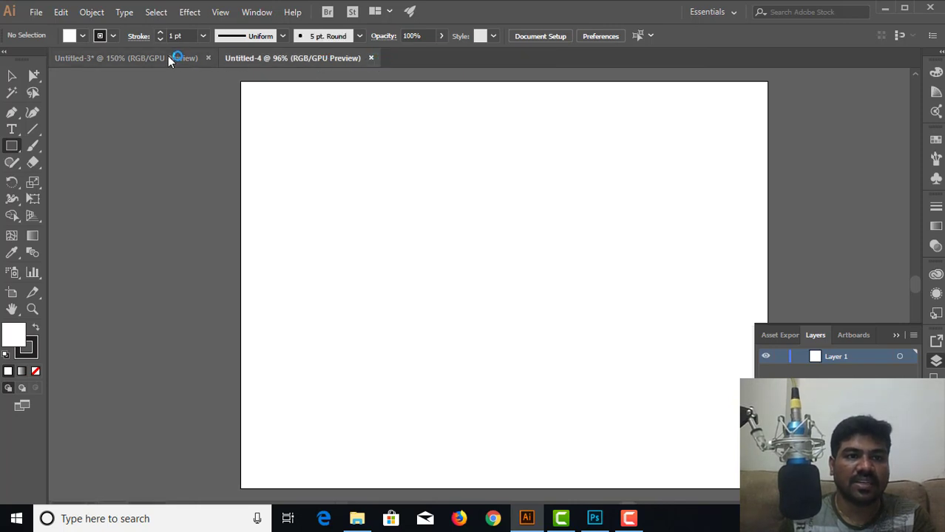
{"action": "left_click", "coordinate": [209, 59]}
{"action": "left_click", "coordinate": [543, 283]}
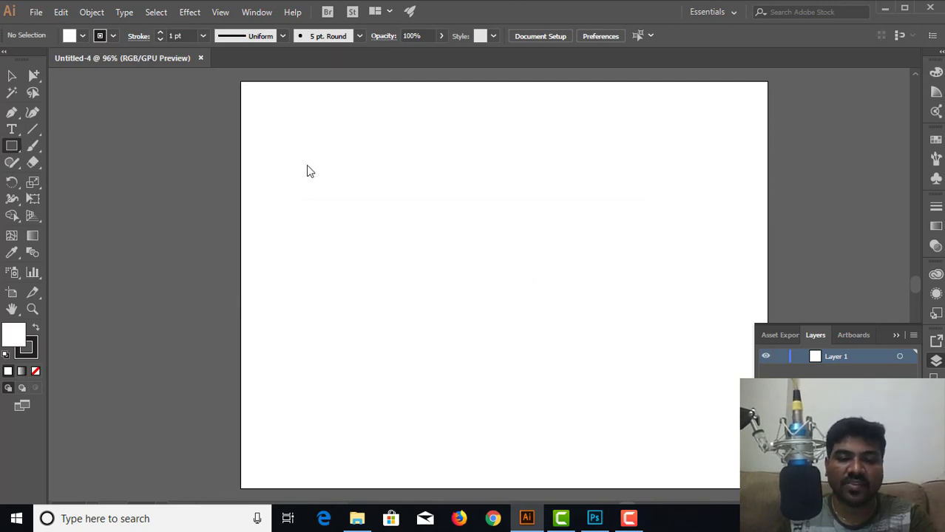
{"action": "key", "text": "ctrl+minus"}
{"action": "key", "text": "ctrl+1"}
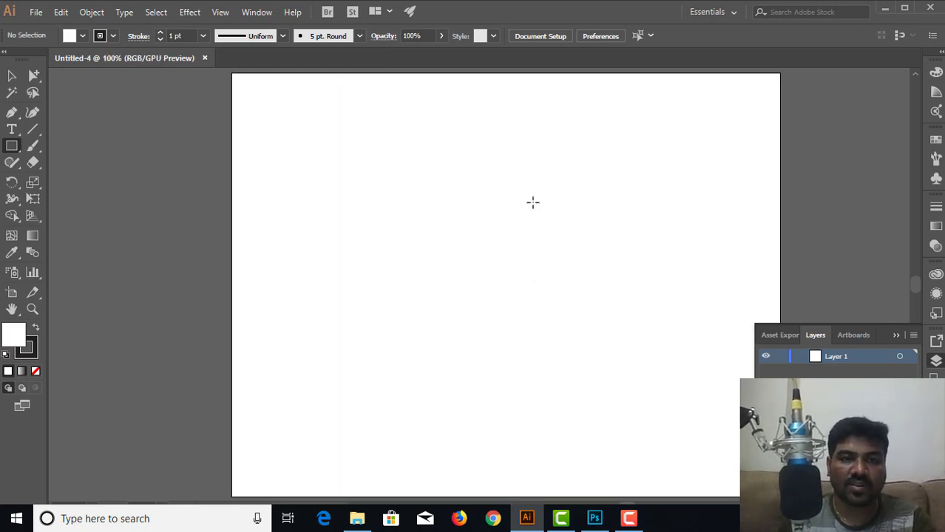
{"action": "left_click", "coordinate": [381, 220]}
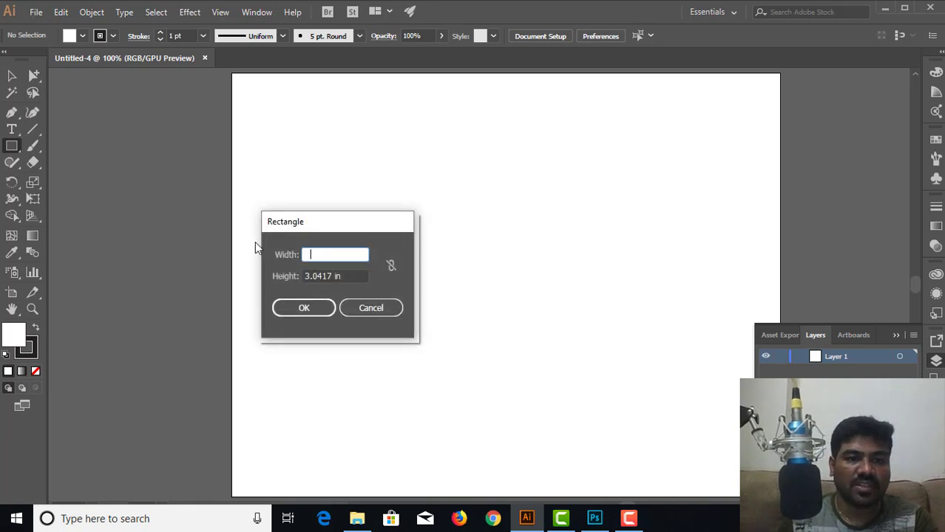
{"action": "key", "text": "Escape"}
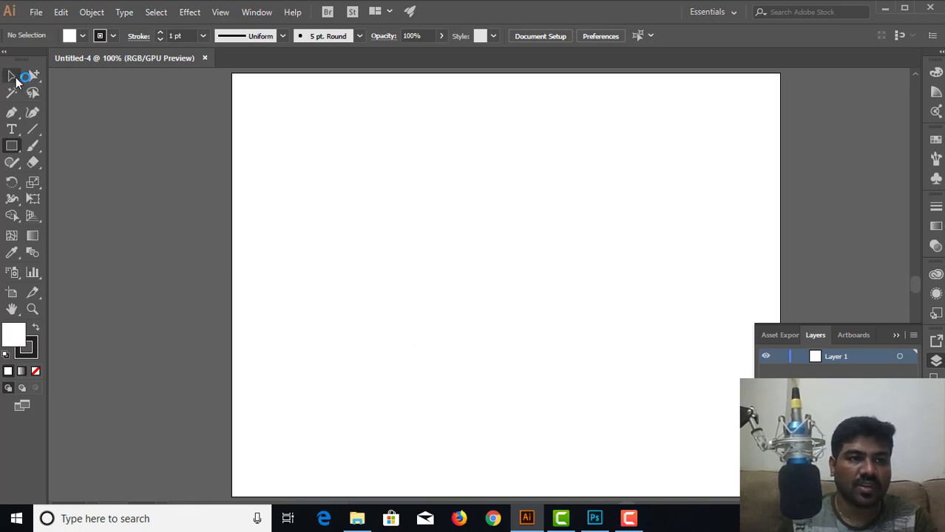
{"action": "left_click", "coordinate": [14, 78]}
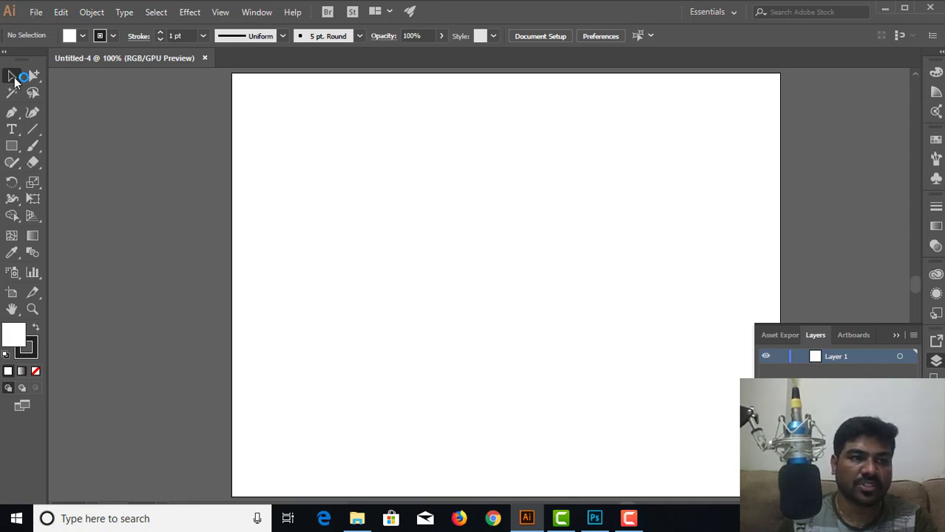
- Draw a near-circular ellipse about 4.18 in wide and 4.32 in high near the middle of the artboard
{"action": "left_click", "coordinate": [13, 146]}
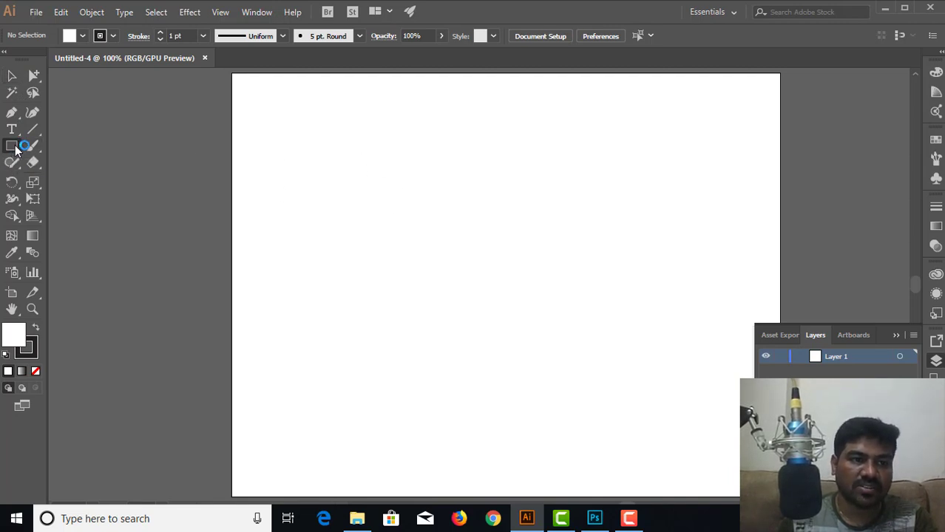
{"action": "left_click_drag", "start_coordinate": [15, 147], "coordinate": [55, 180]}
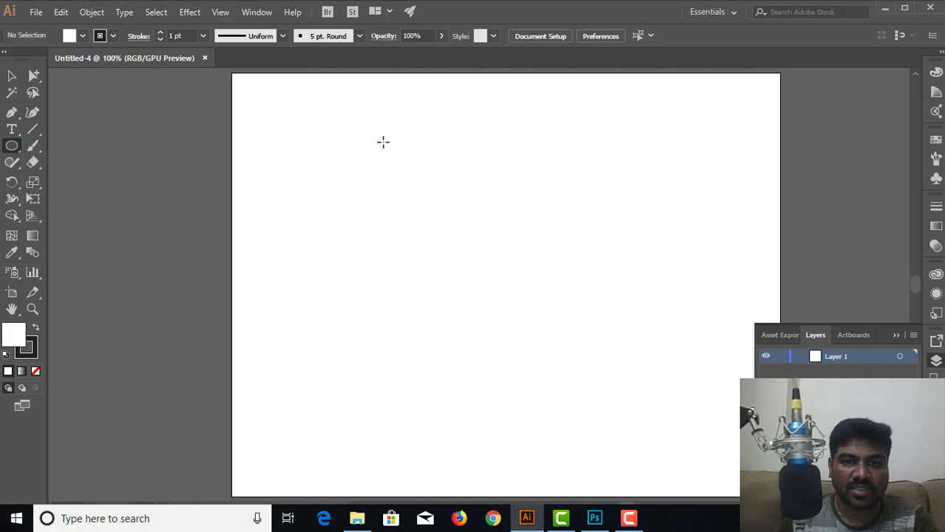
{"action": "mouse_move", "coordinate": [383, 142]}
{"action": "left_mouse_down"}
{"action": "mouse_move", "coordinate": [567, 312]}
{"action": "mouse_move", "coordinate": [595, 350]}
{"action": "mouse_move", "coordinate": [584, 354]}
{"action": "left_mouse_up"}
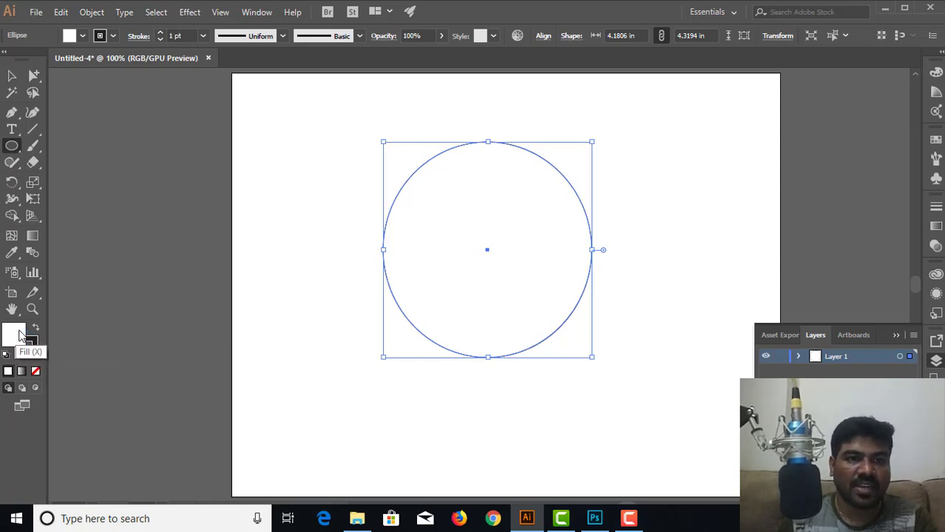
- Give the ellipse a green swatch fill and a darker green stroke, then deselect it
{"action": "left_click", "coordinate": [82, 35]}
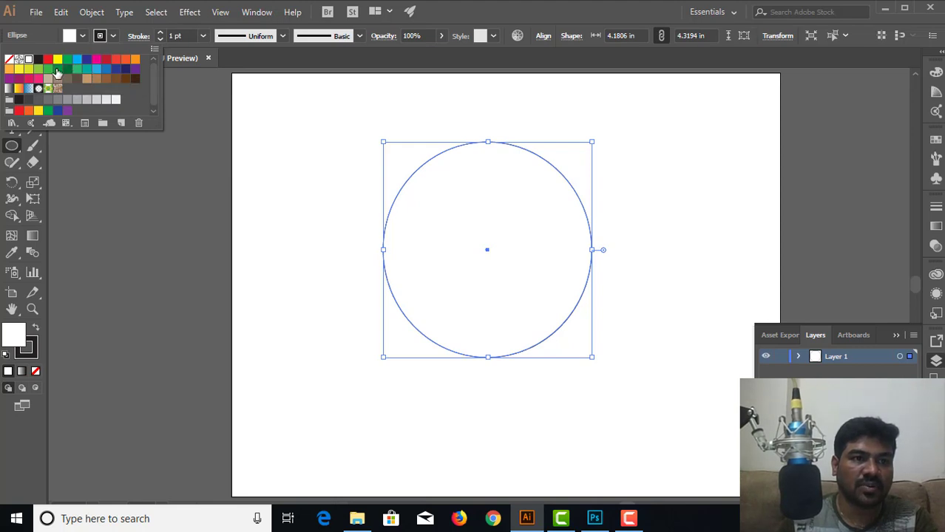
{"action": "left_click", "coordinate": [57, 69]}
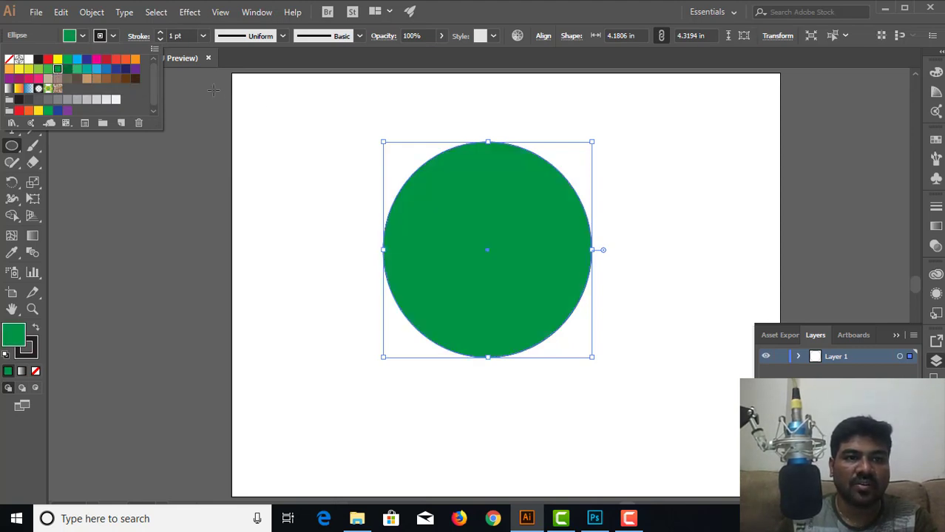
{"action": "left_click", "coordinate": [49, 35]}
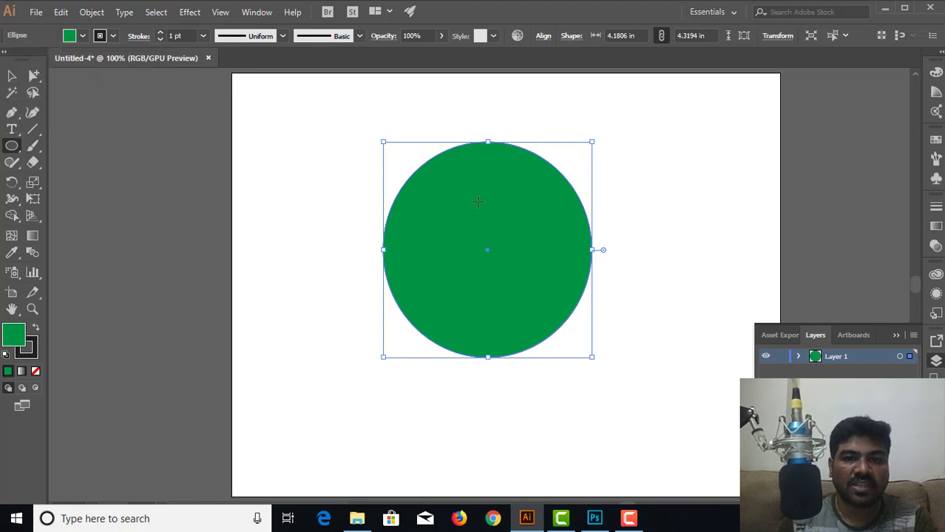
{"action": "left_click", "coordinate": [112, 35]}
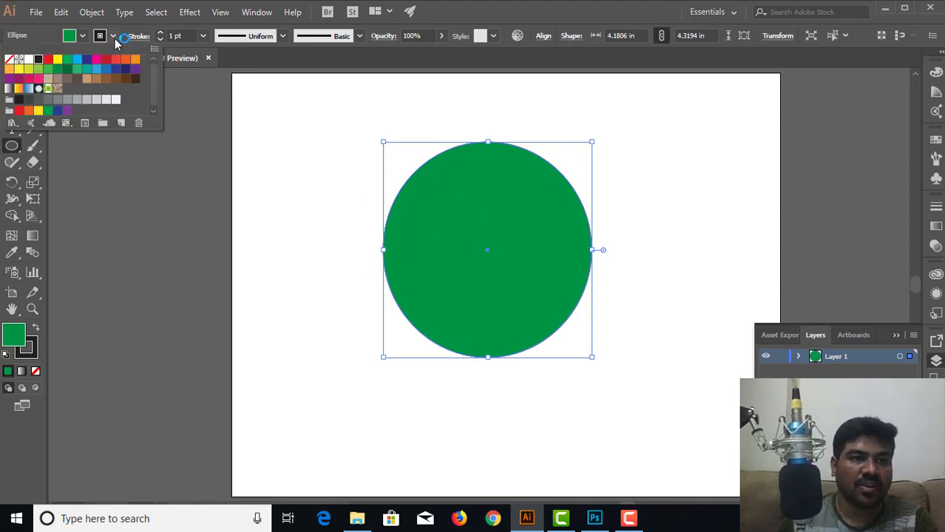
{"action": "left_click", "coordinate": [67, 71]}
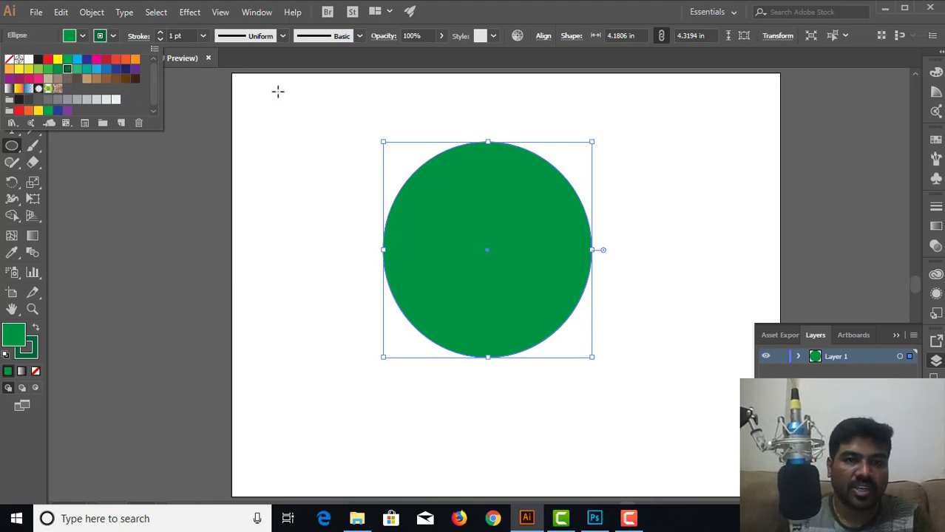
{"action": "left_click", "coordinate": [302, 97]}
{"action": "left_click", "coordinate": [12, 75]}
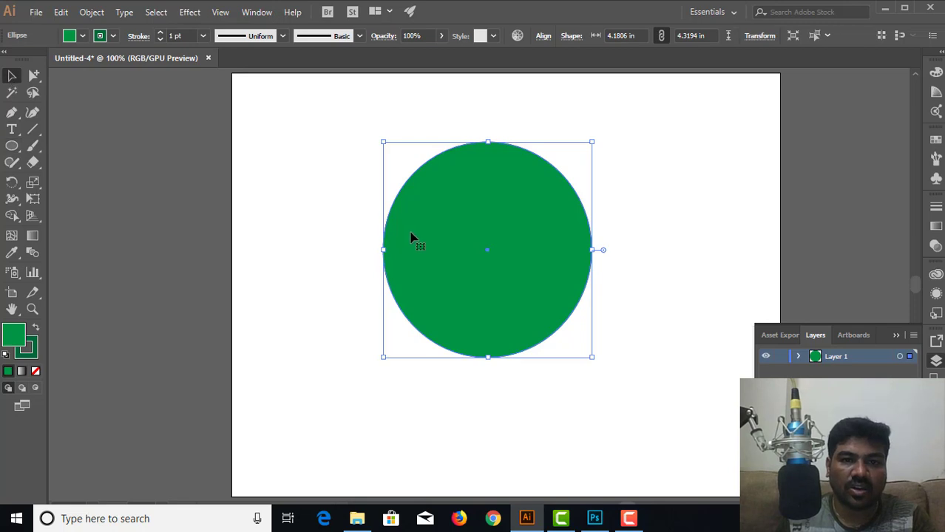
{"action": "left_click", "coordinate": [345, 234]}
- Examine the sharpness of the ellipse's lower-left edge and stroke at increasing magnification, up to 64000%
{"action": "key", "text": "ctrl+plus"}
{"action": "key", "text": "ctrl+plus"}
{"action": "key", "text": "ctrl+plus"}
{"action": "key", "text": "ctrl+plus"}
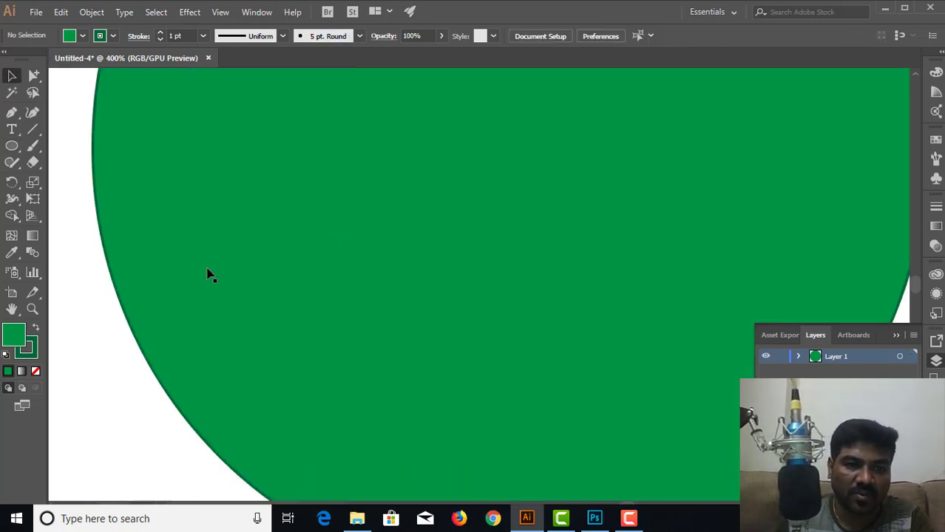
{"action": "left_click_drag", "start_coordinate": [209, 275], "coordinate": [259, 214]}
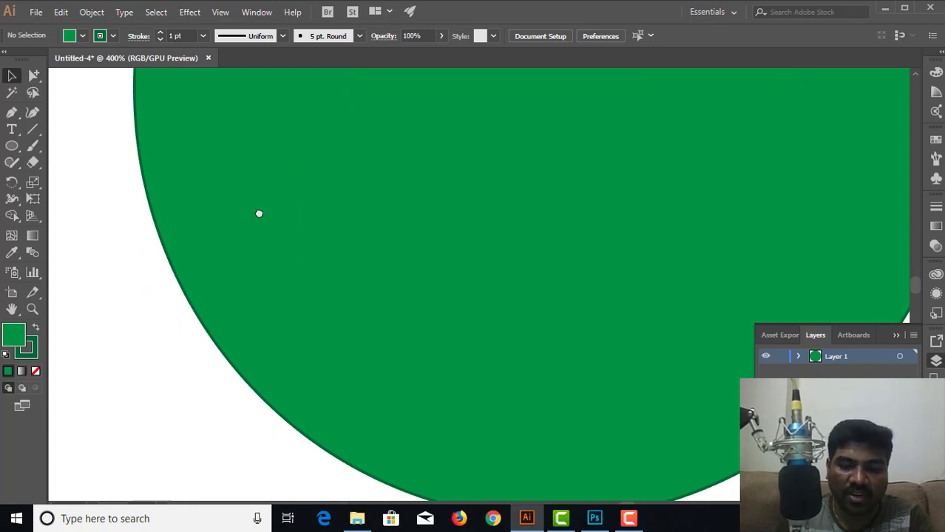
{"action": "scroll", "coordinate": [259, 213], "scroll_direction": "up", "scroll_amount": 1}
{"action": "scroll", "coordinate": [259, 218], "scroll_direction": "down", "scroll_amount": 3}
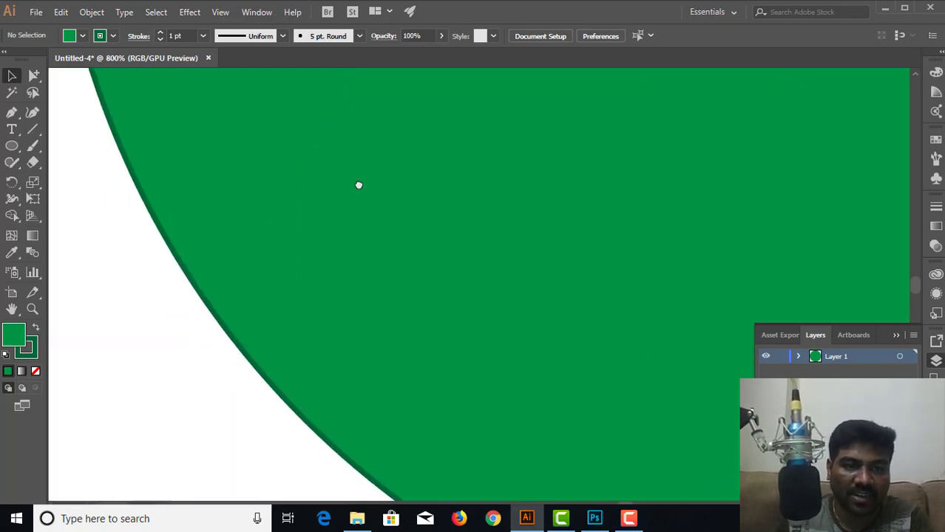
{"action": "left_click_drag", "start_coordinate": [358, 185], "coordinate": [331, 180]}
{"action": "scroll", "coordinate": [354, 188], "scroll_direction": "up", "scroll_amount": 1}
{"action": "scroll", "coordinate": [331, 180], "scroll_direction": "up", "scroll_amount": 1}
{"action": "scroll", "coordinate": [310, 193], "scroll_direction": "up", "scroll_amount": 1}
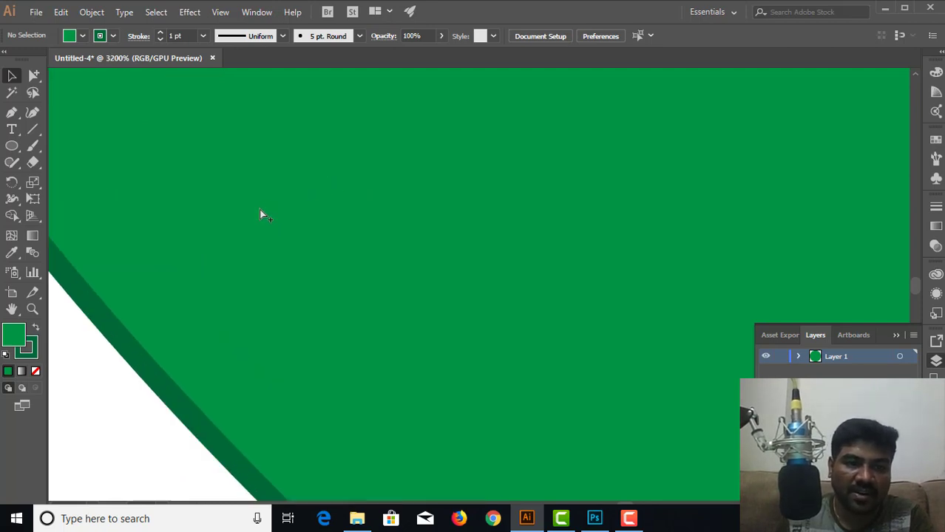
{"action": "left_click_drag", "start_coordinate": [222, 223], "coordinate": [359, 199]}
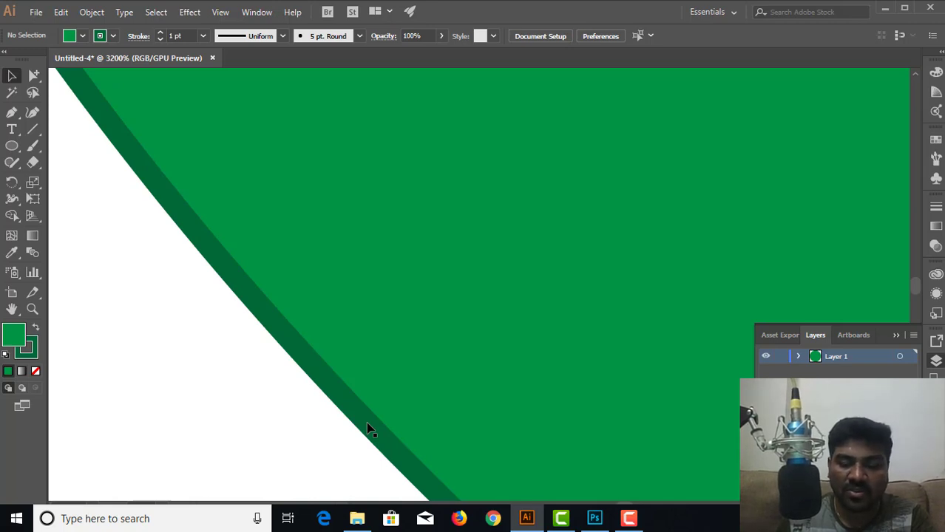
{"action": "key", "text": "ctrl+="}
{"action": "key", "text": "ctrl+="}
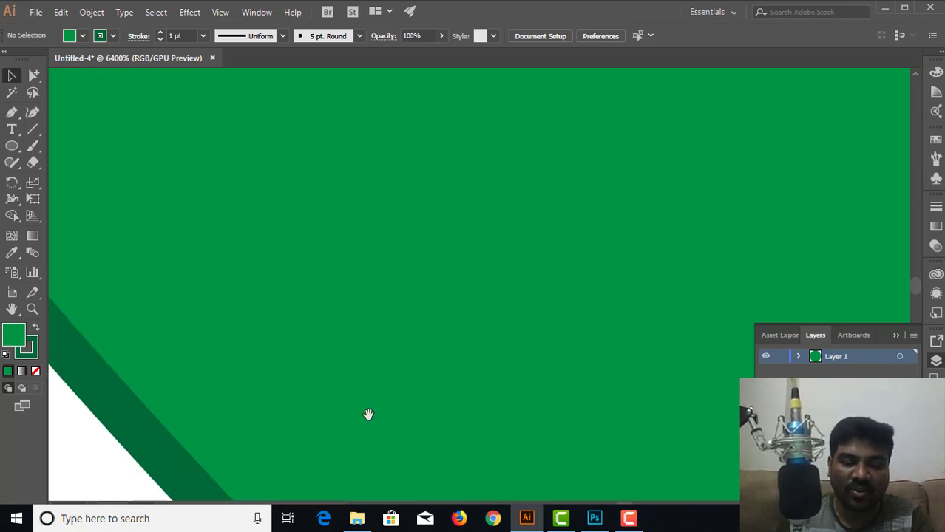
{"action": "left_click_drag", "start_coordinate": [369, 414], "coordinate": [468, 303]}
{"action": "scroll", "coordinate": [468, 303], "scroll_direction": "up", "scroll_amount": 1}
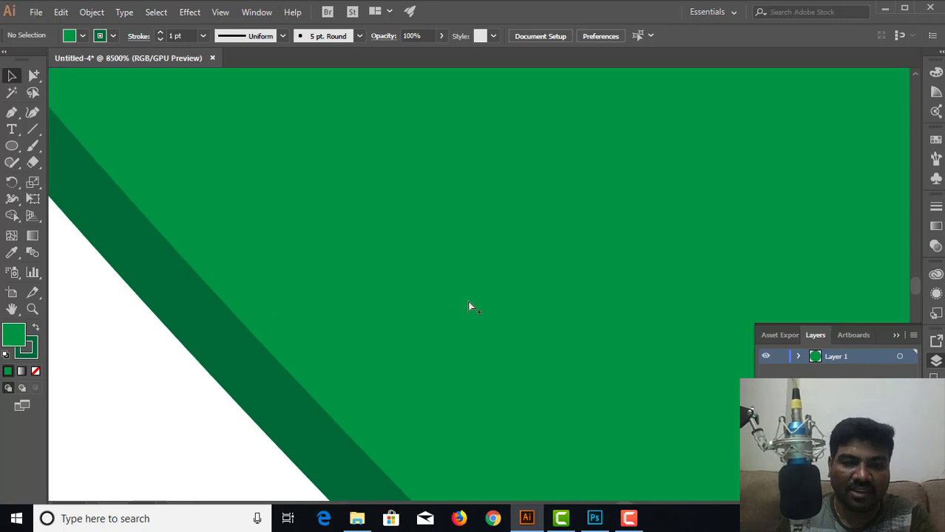
{"action": "left_click_drag", "start_coordinate": [409, 327], "coordinate": [455, 270]}
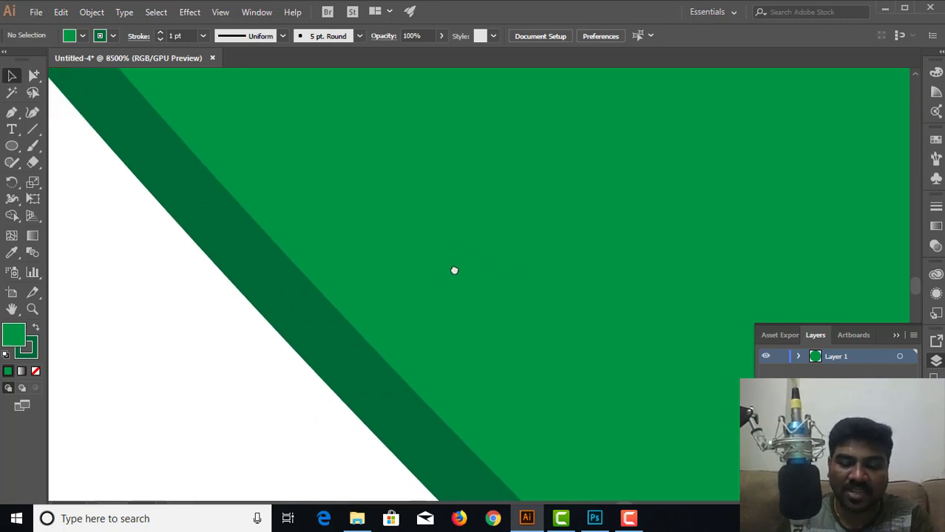
{"action": "scroll", "coordinate": [454, 270], "scroll_direction": "up", "scroll_amount": 1}
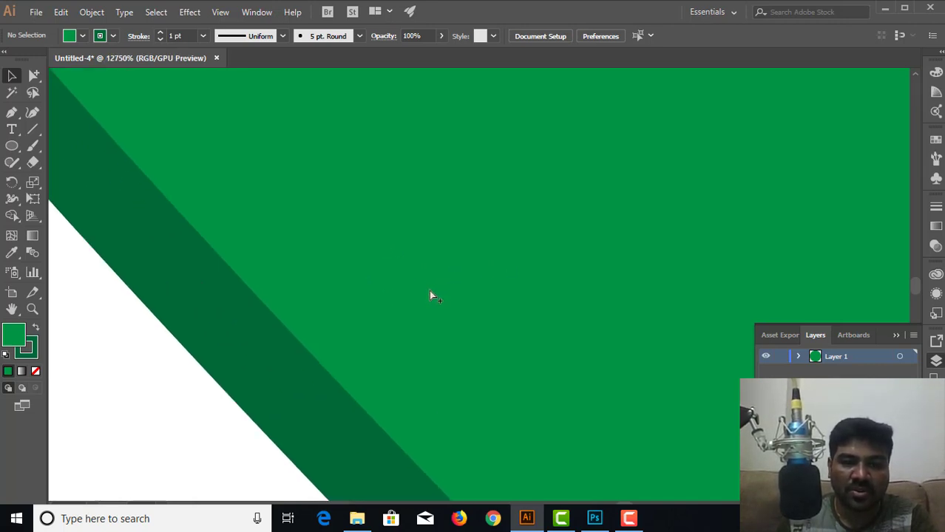
{"action": "left_click_drag", "start_coordinate": [400, 308], "coordinate": [475, 234]}
{"action": "scroll", "coordinate": [475, 234], "scroll_direction": "up", "scroll_amount": 1}
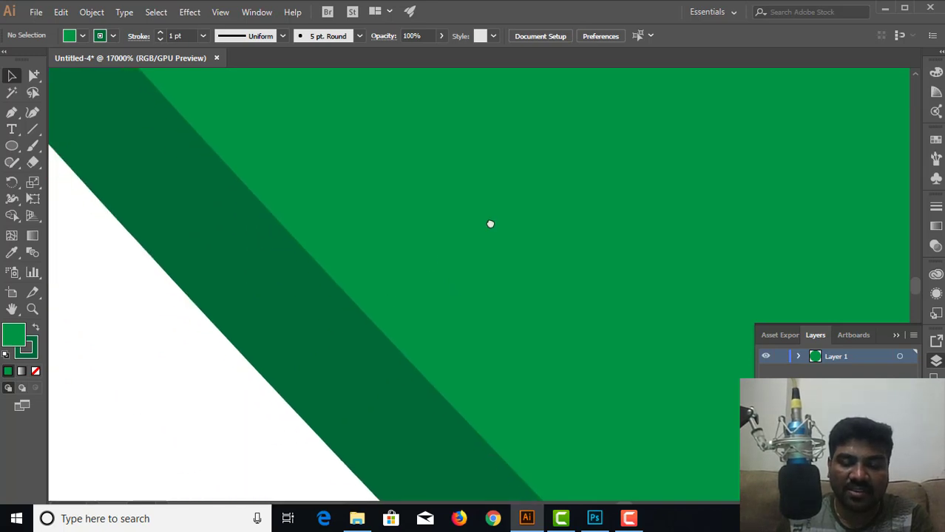
{"action": "scroll", "coordinate": [490, 224], "scroll_direction": "up", "scroll_amount": 3}
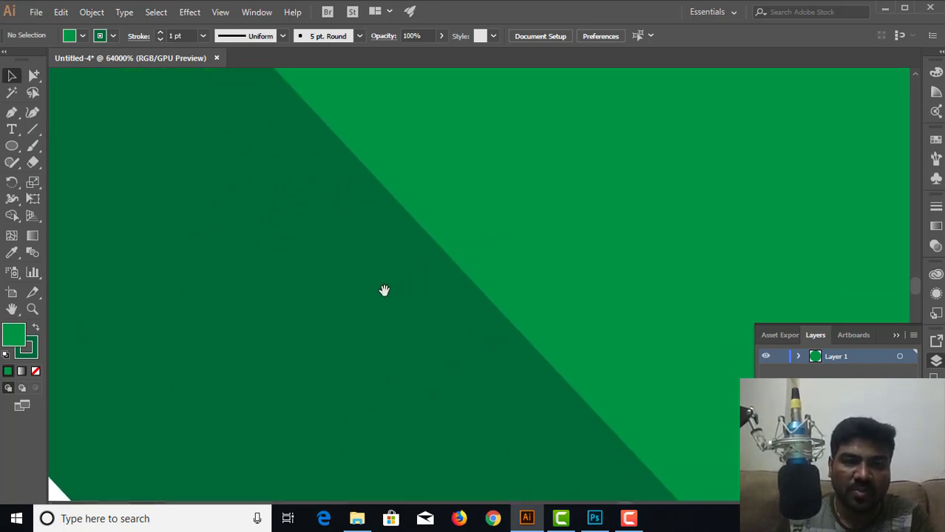
{"action": "left_click_drag", "start_coordinate": [383, 290], "coordinate": [535, 202]}
{"action": "scroll", "coordinate": [535, 203], "scroll_direction": "down", "scroll_amount": 3}
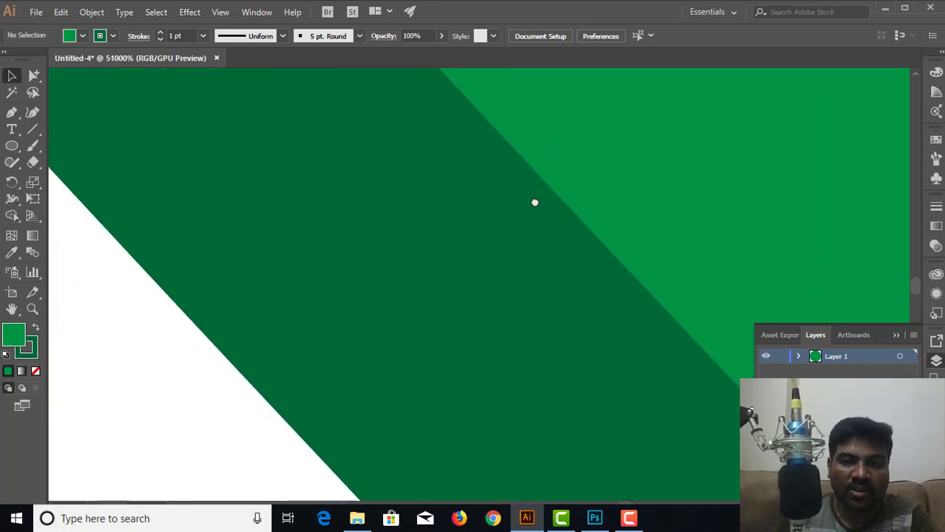
{"action": "scroll", "coordinate": [535, 203], "scroll_direction": "down", "scroll_amount": 1}
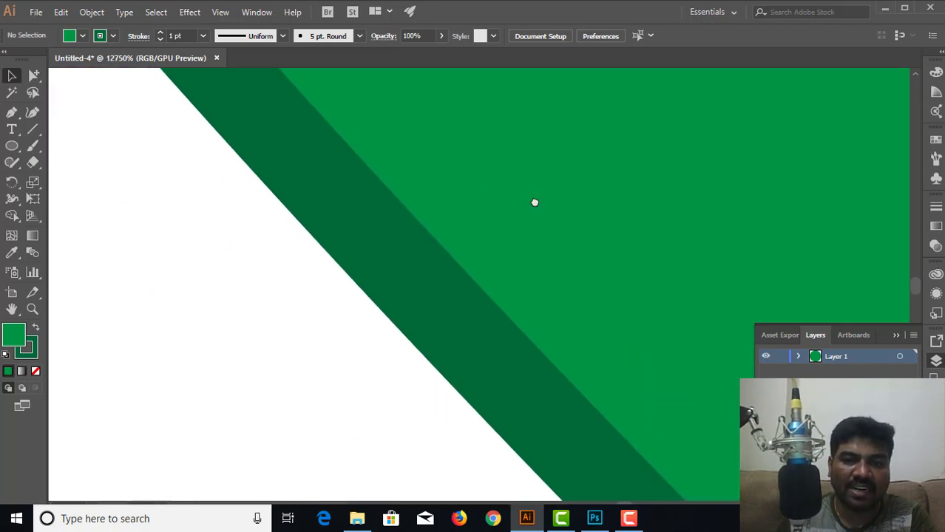
- Switch to Photoshop and make an elliptical selection on a new layer in 1.jpg
{"action": "left_click", "coordinate": [600, 521]}
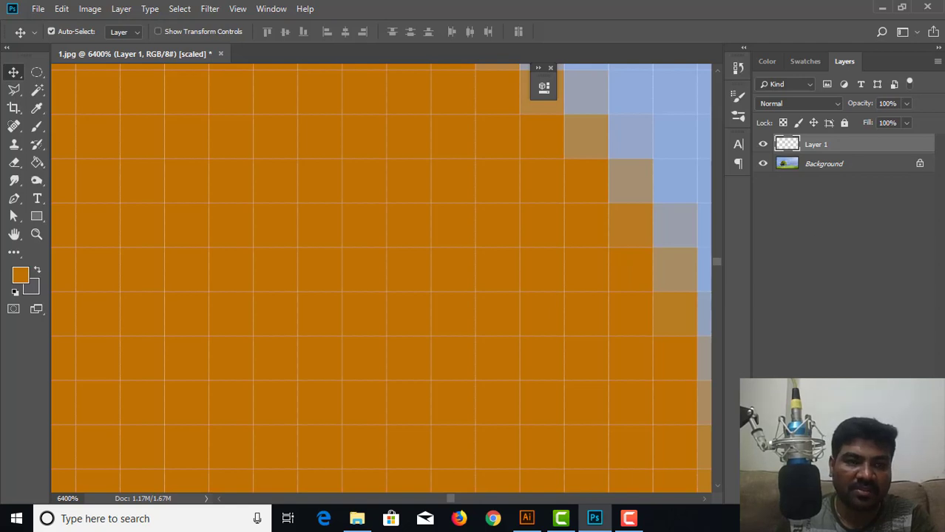
{"action": "key", "text": "ctrl+shift+alt+n"}
{"action": "left_click", "coordinate": [37, 72]}
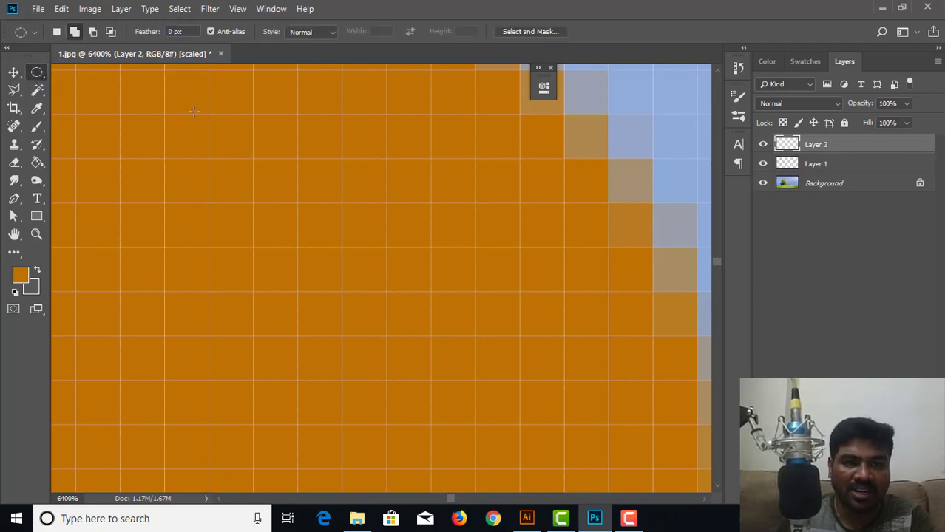
{"action": "left_click_drag", "start_coordinate": [193, 111], "coordinate": [588, 437]}
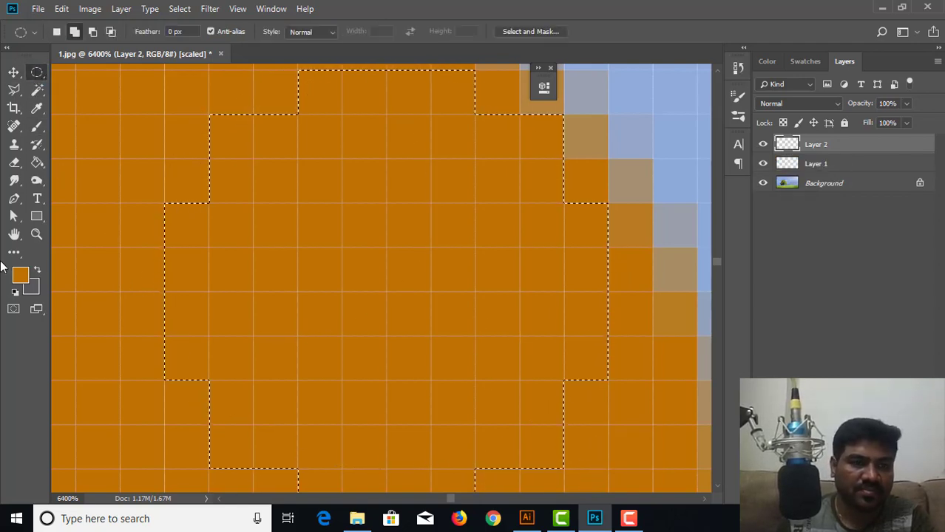
- Fill the elliptical selection on Layer 2 with the orange foreground color and hide Layer 1
{"action": "left_click", "coordinate": [37, 162]}
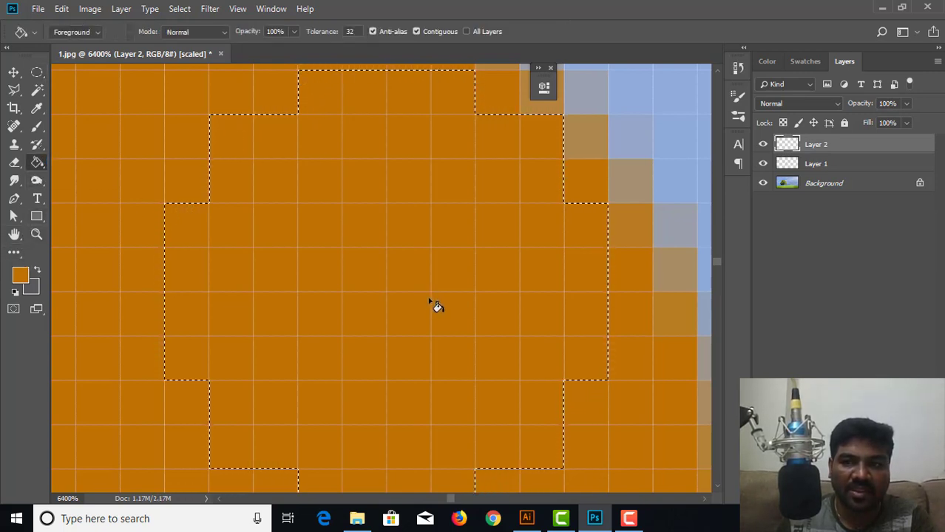
{"action": "left_click", "coordinate": [13, 72]}
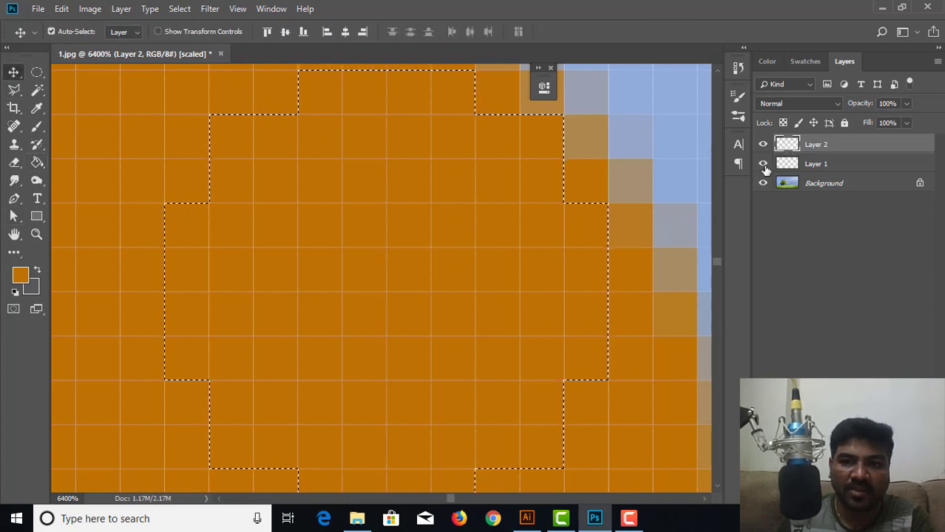
{"action": "left_click", "coordinate": [763, 164]}
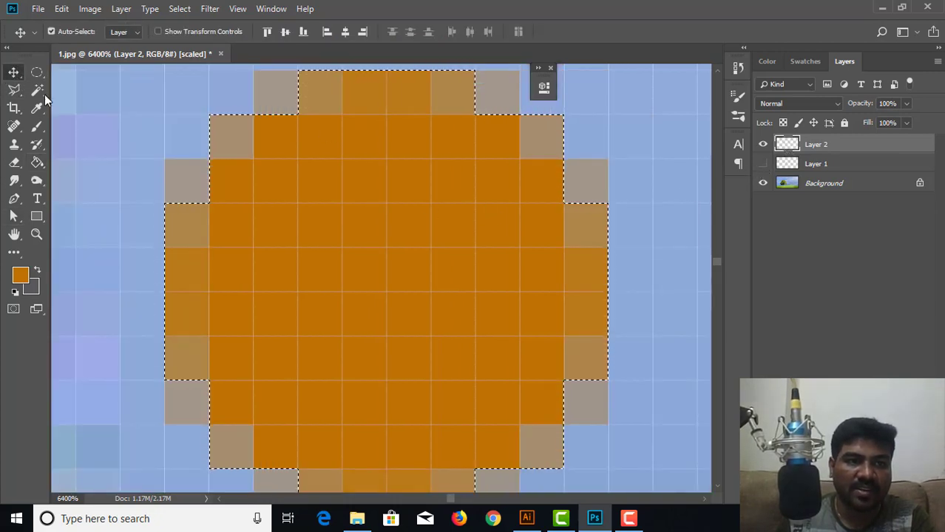
{"action": "left_click", "coordinate": [70, 121]}
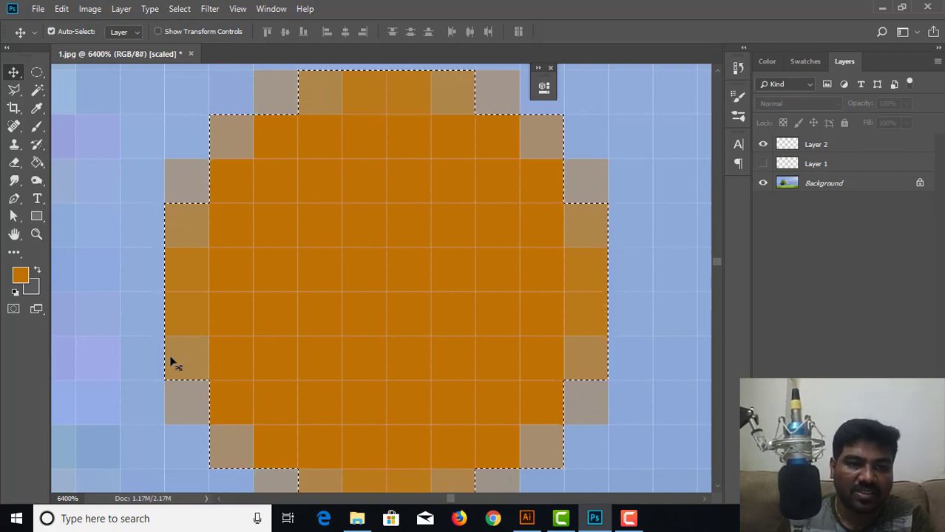
- Examine the pixelated edge of the orange circle in 1.jpg at magnifications from 800% to 6400%
{"action": "key", "text": "ctrl+minus"}
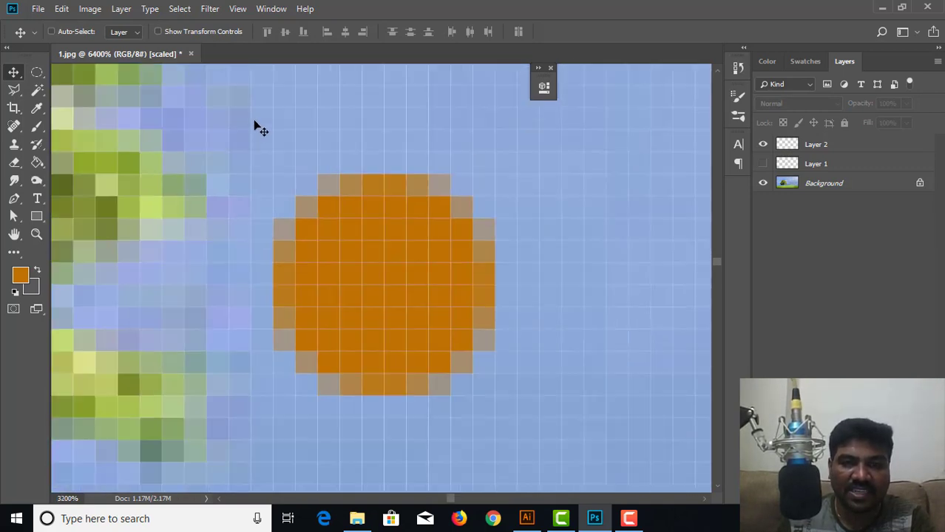
{"action": "key", "text": "ctrl+minus"}
{"action": "key", "text": "ctrl+minus"}
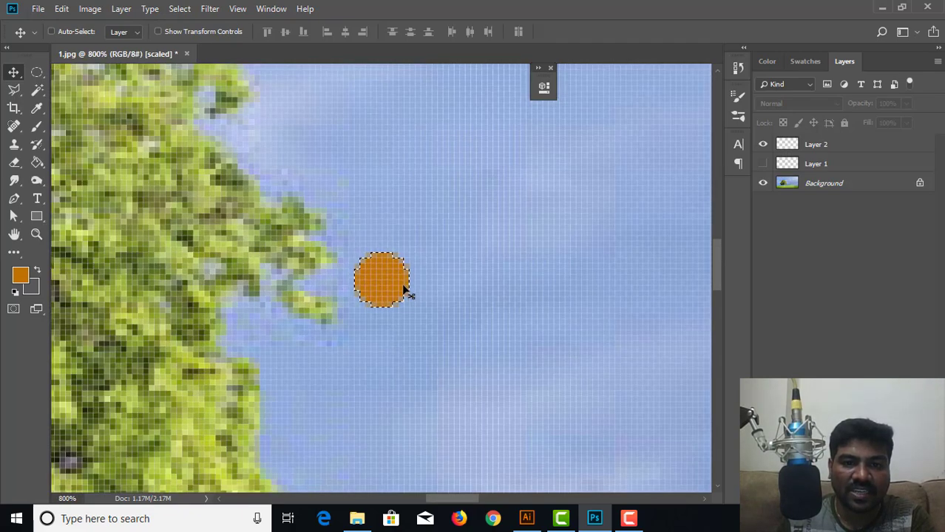
{"action": "key", "text": "ctrl+plus"}
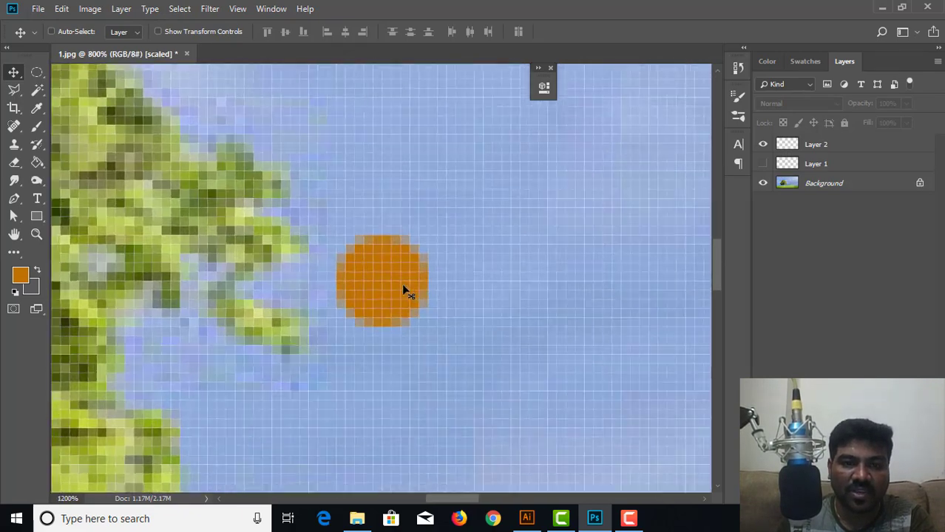
{"action": "key", "text": "ctrl+plus"}
{"action": "key", "text": "ctrl+plus"}
{"action": "key", "text": "ctrl+plus"}
{"action": "key", "text": "ctrl+plus"}
{"action": "key", "text": "ctrl+plus"}
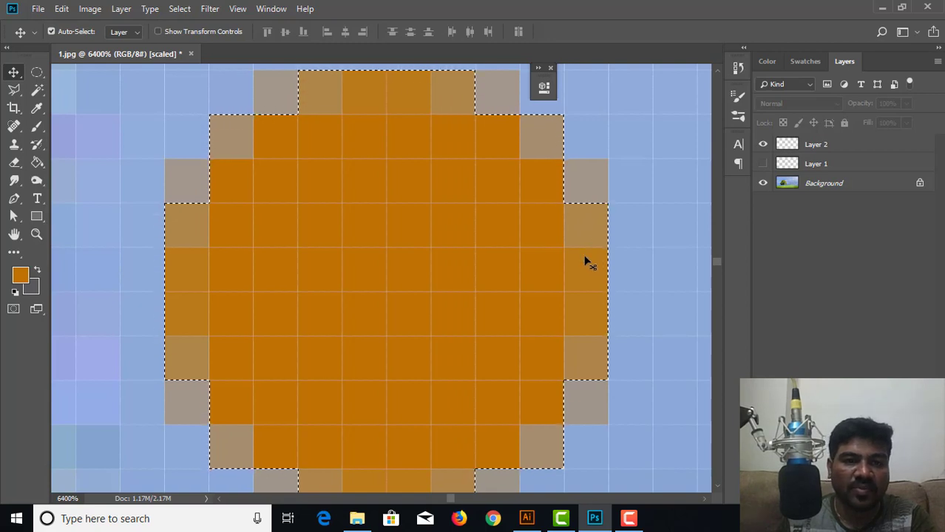
- Switch to Illustrator and examine the green ellipse's stroke edge at 34000%
{"action": "left_click", "coordinate": [526, 518]}
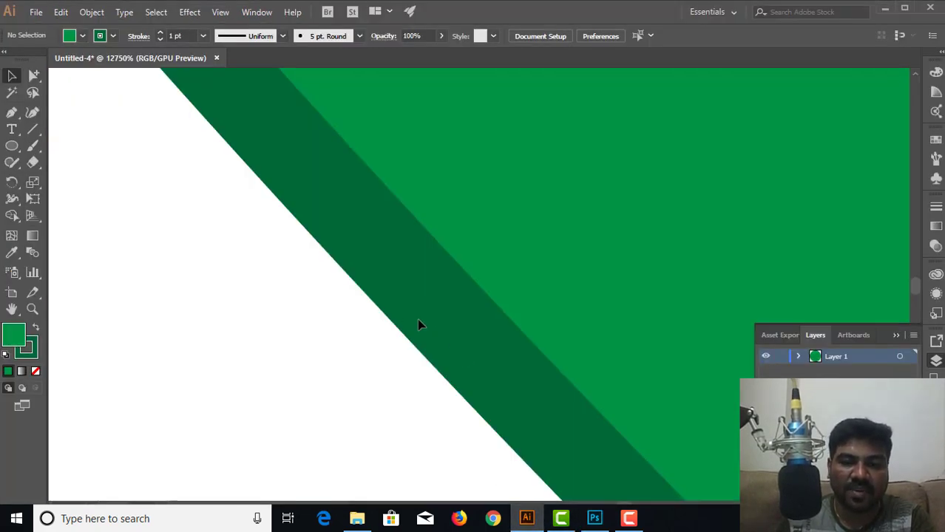
{"action": "scroll", "coordinate": [443, 275], "scroll_direction": "up", "scroll_amount": 5}
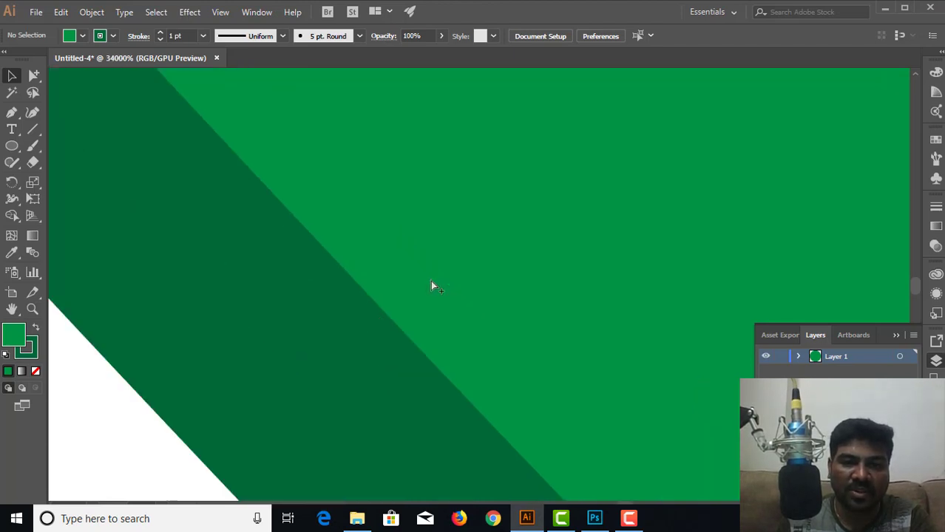
{"action": "left_click_drag", "start_coordinate": [324, 314], "coordinate": [362, 238]}
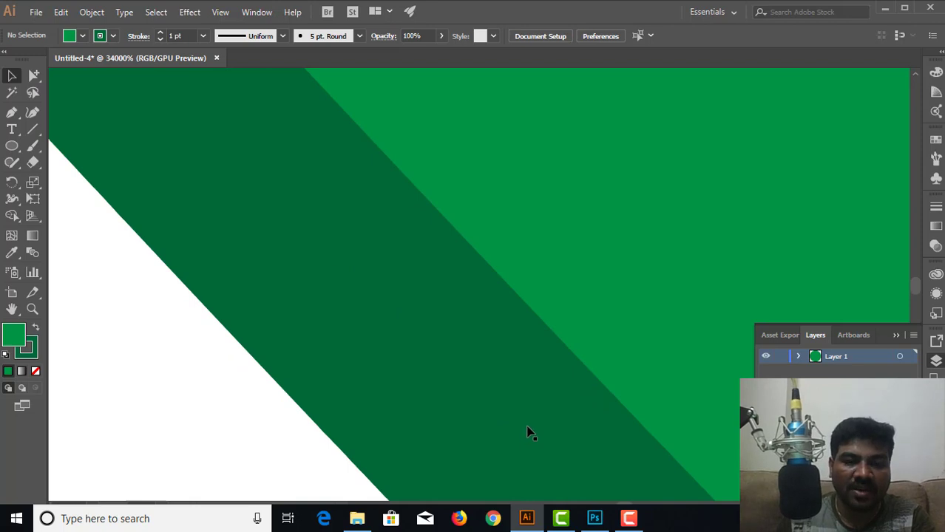
- Switch to Photoshop and examine the pixel blocks along the orange circle's upper-right edge at 12800%
{"action": "left_click", "coordinate": [594, 518]}
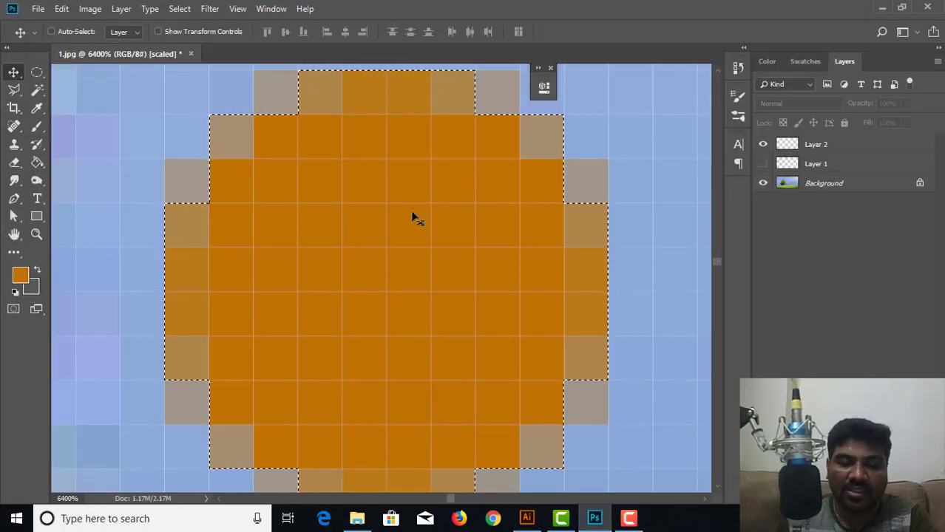
{"action": "key", "text": "ctrl+plus"}
{"action": "left_click_drag", "start_coordinate": [460, 216], "coordinate": [413, 263]}
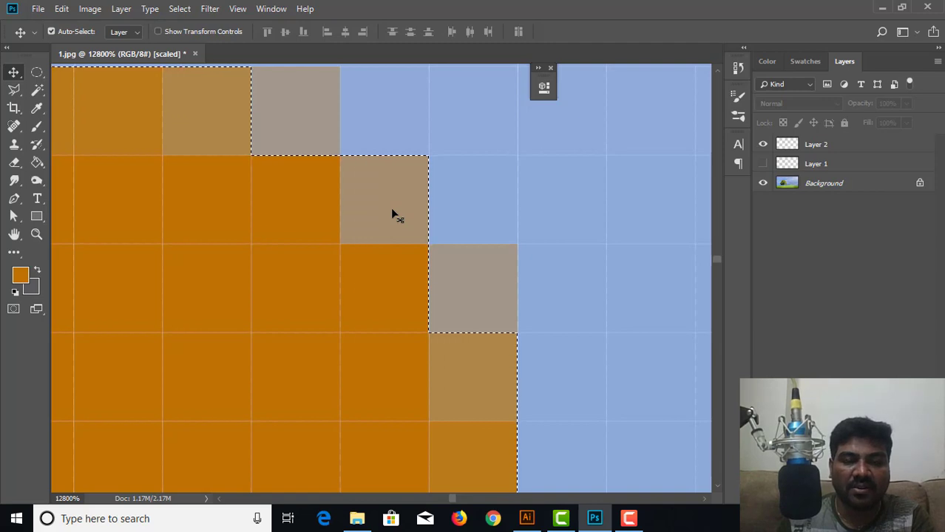
- Compare the ellipse's vector edge in Illustrator with the orange circle's pixel edge in Photoshop once more
{"action": "left_click", "coordinate": [527, 519]}
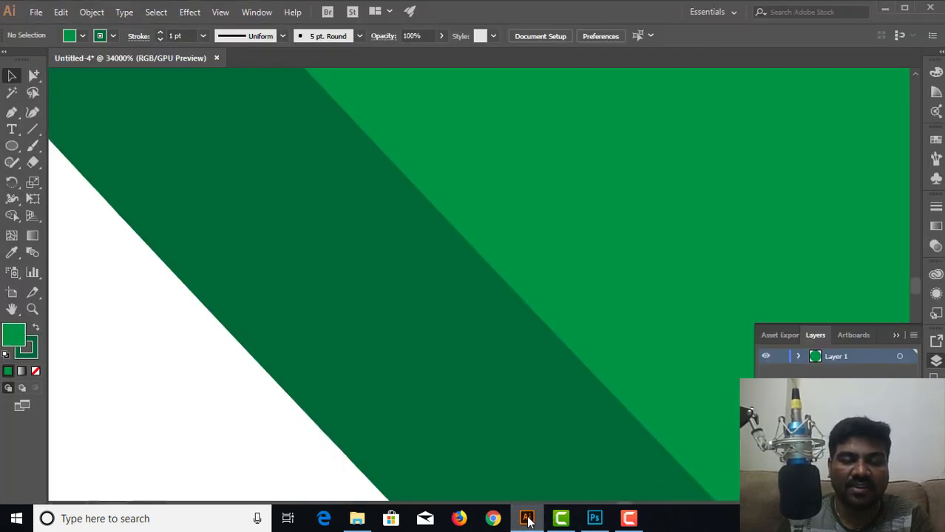
{"action": "left_click", "coordinate": [596, 519]}
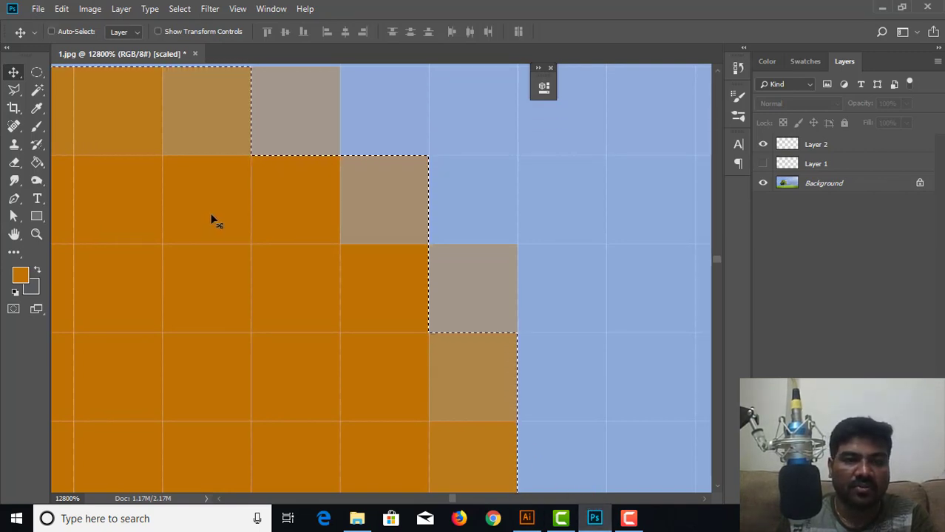
{"action": "key", "text": "ctrl+minus"}
{"action": "key", "text": "ctrl+plus"}
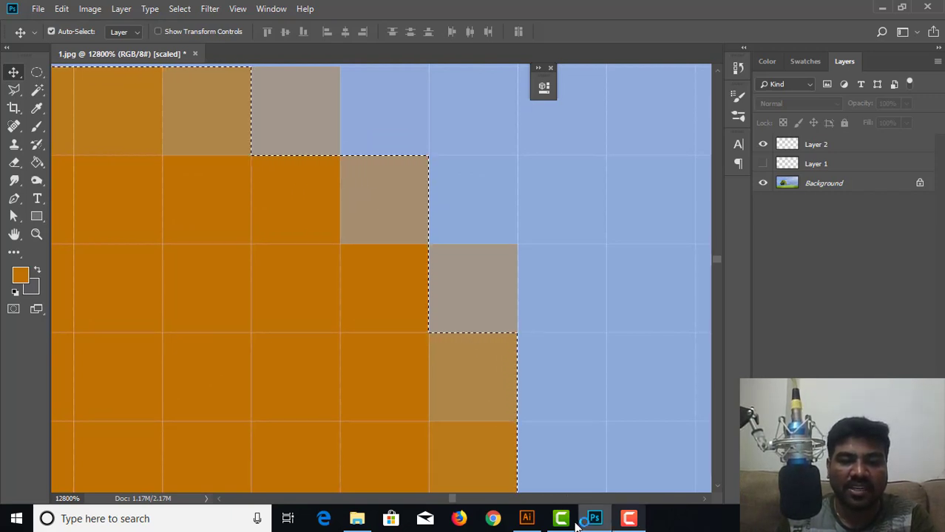
- Switch to Illustrator and set the green ellipse's stroke weight to 4 pt, then deselect it
{"action": "left_click", "coordinate": [527, 518]}
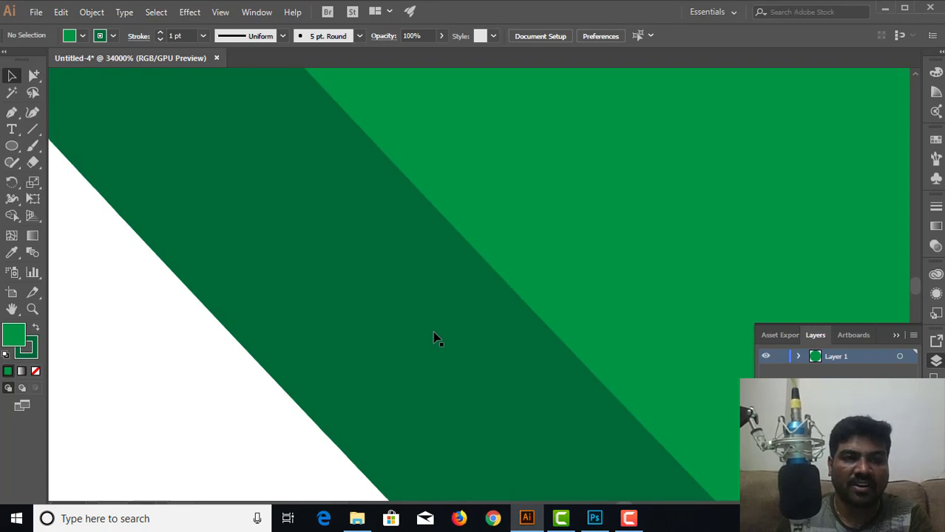
{"action": "scroll", "coordinate": [290, 165], "scroll_direction": "down", "scroll_amount": 6}
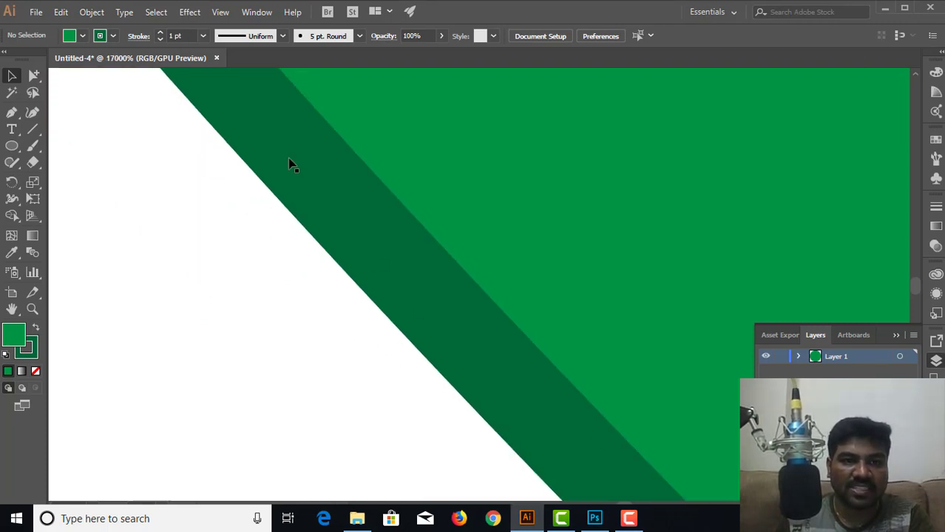
{"action": "scroll", "coordinate": [289, 164], "scroll_direction": "down", "scroll_amount": 8}
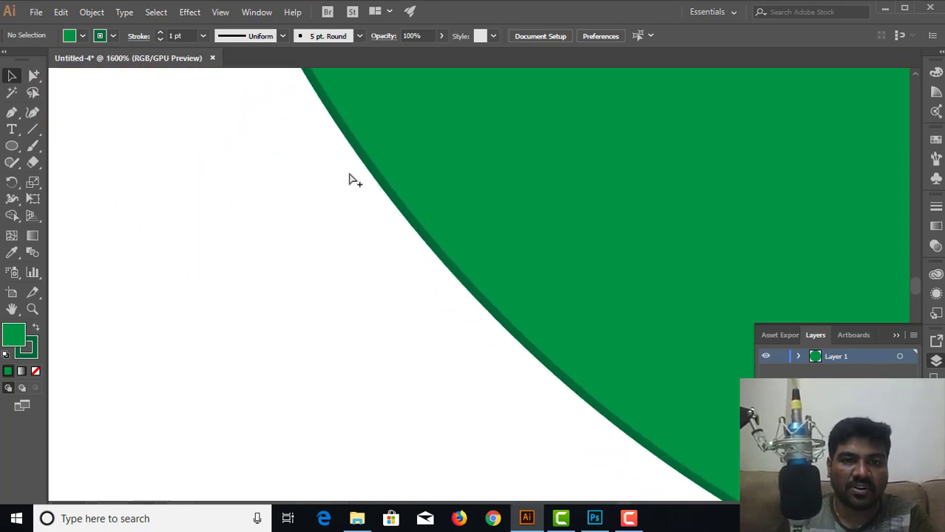
{"action": "scroll", "coordinate": [324, 314], "scroll_direction": "up", "scroll_amount": 3}
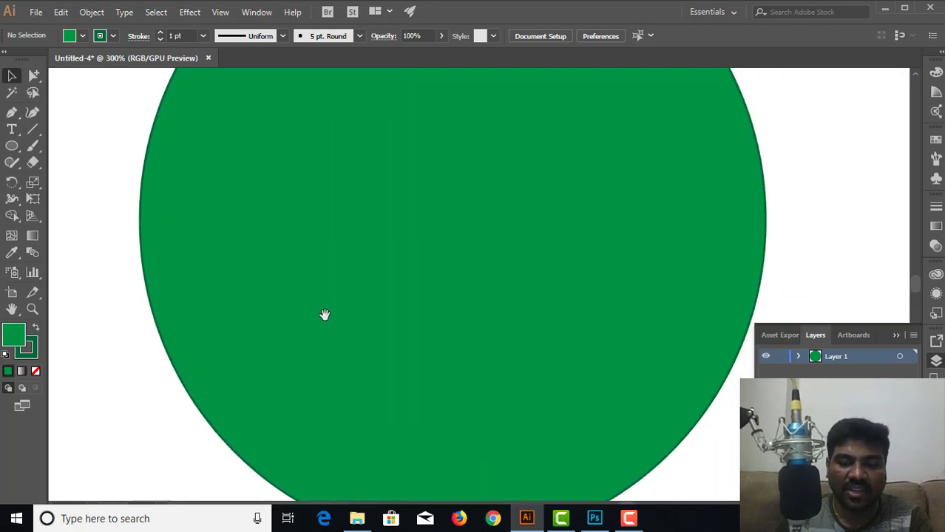
{"action": "scroll", "coordinate": [357, 278], "scroll_direction": "down", "scroll_amount": 1}
{"action": "left_click", "coordinate": [363, 254]}
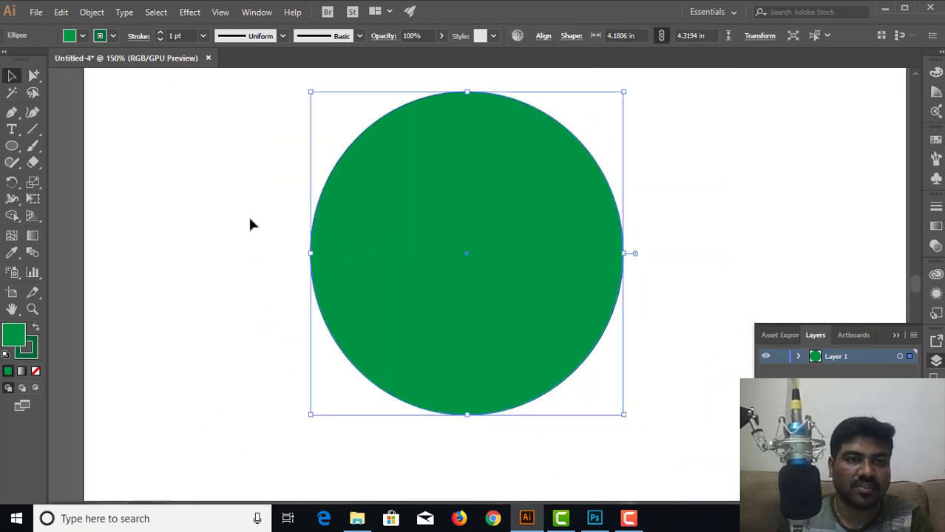
{"action": "left_click", "coordinate": [114, 36]}
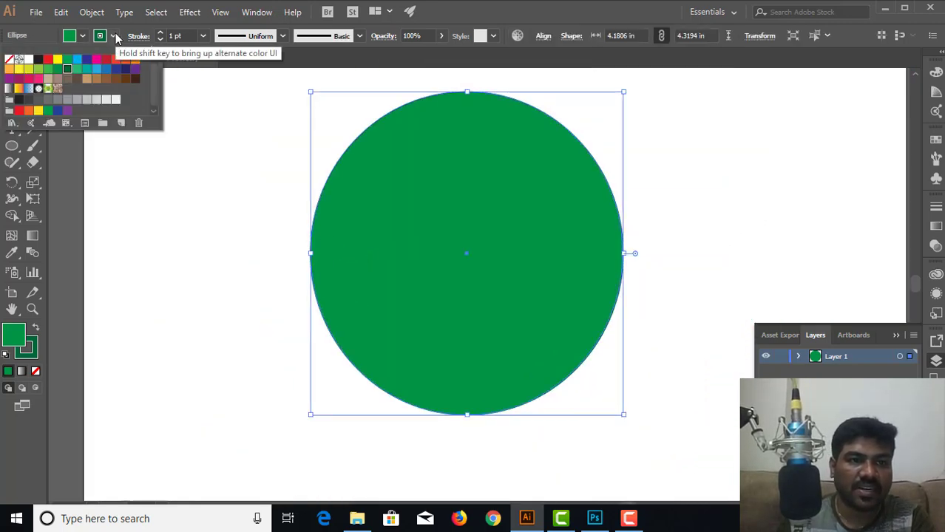
{"action": "left_click", "coordinate": [203, 36]}
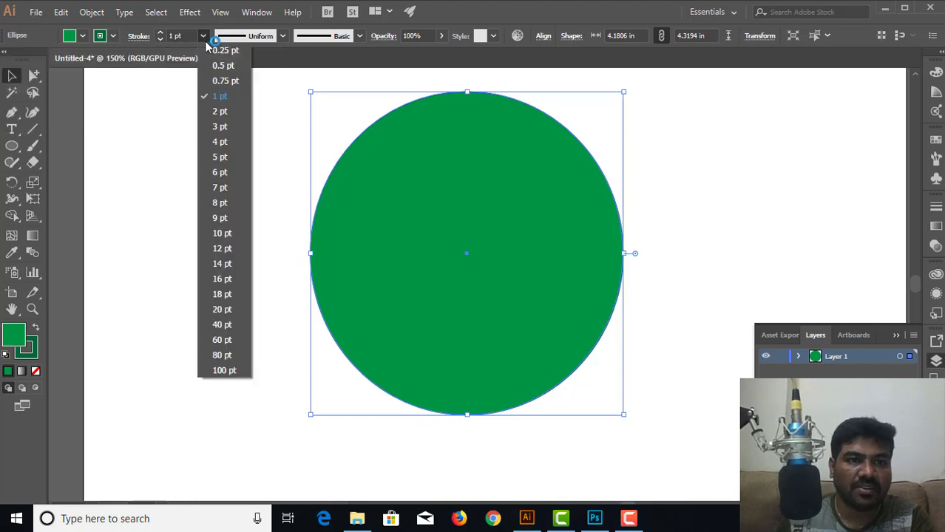
{"action": "left_click", "coordinate": [220, 139]}
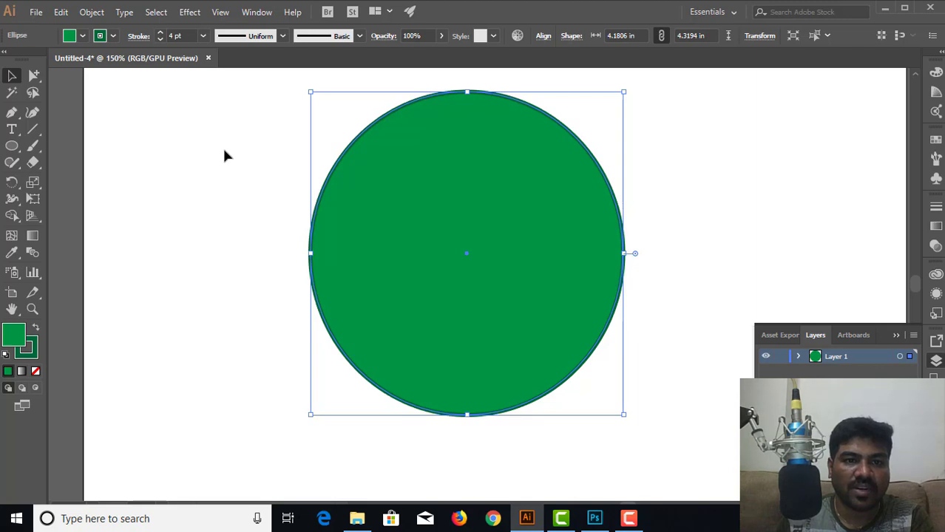
{"action": "left_click", "coordinate": [222, 146]}
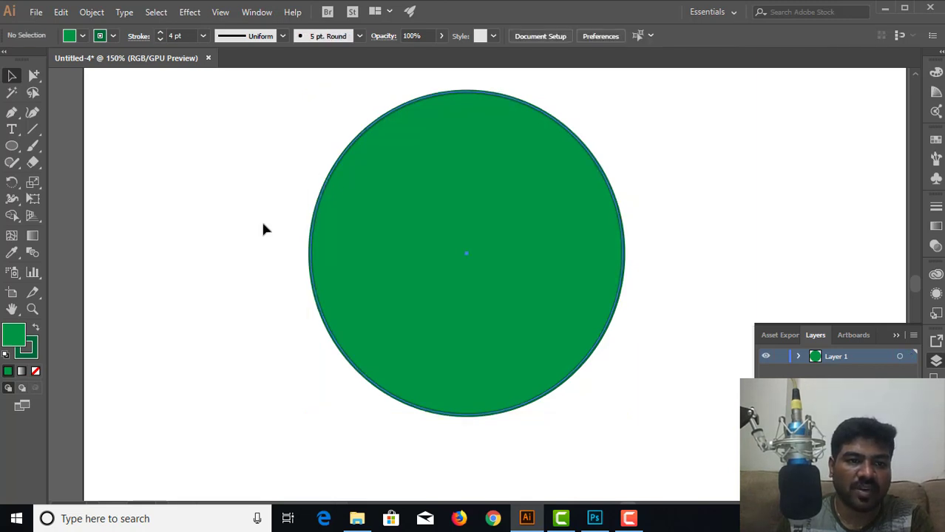
- Change the ellipse's stroke color to pale green A7D1BC and deselect the ellipse
{"action": "key", "text": "ctrl+a"}
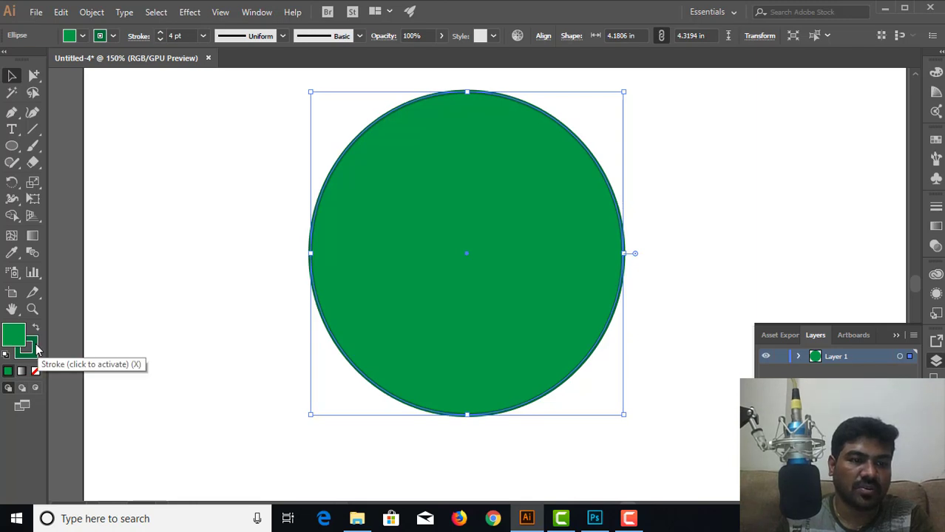
{"action": "left_click", "coordinate": [37, 347]}
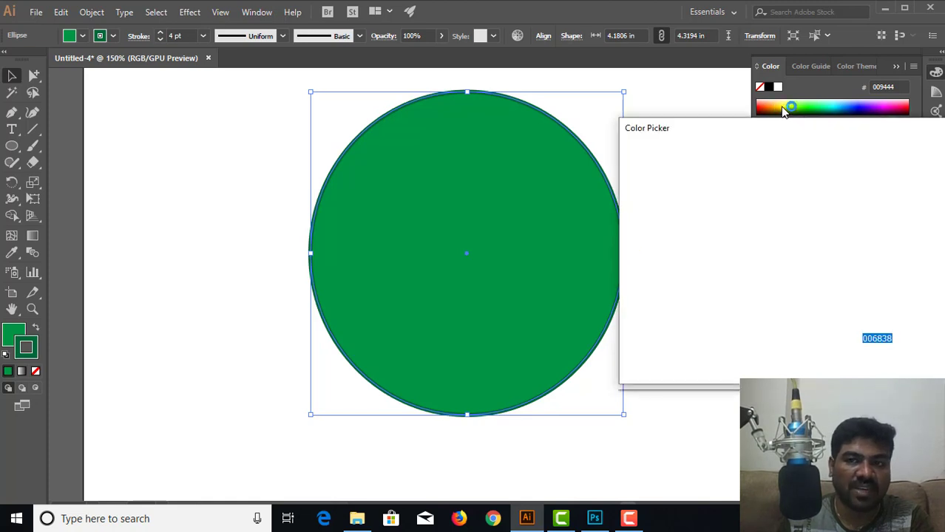
{"action": "mouse_move", "coordinate": [768, 193]}
{"action": "left_mouse_down"}
{"action": "mouse_move", "coordinate": [728, 196]}
{"action": "mouse_move", "coordinate": [721, 222]}
{"action": "mouse_move", "coordinate": [792, 323]}
{"action": "mouse_move", "coordinate": [638, 194]}
{"action": "mouse_move", "coordinate": [665, 197]}
{"action": "left_mouse_up"}
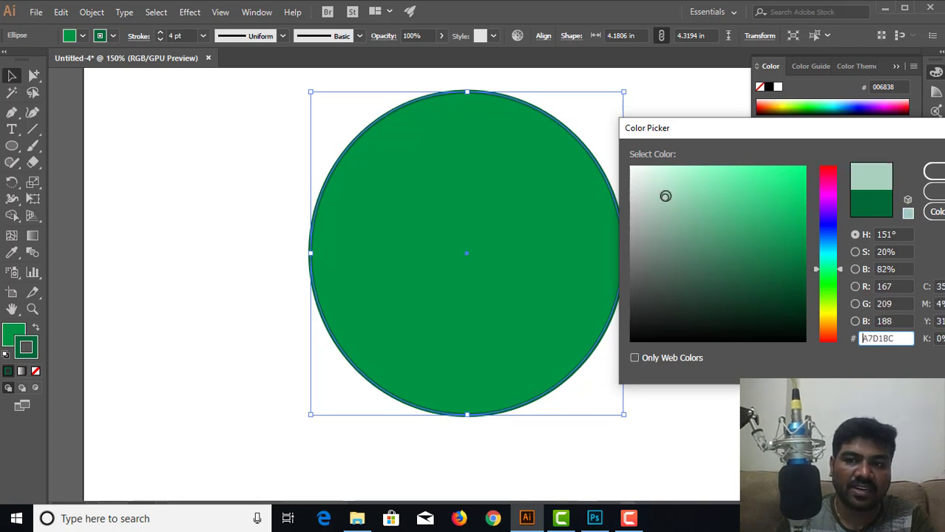
{"action": "left_click", "coordinate": [934, 191]}
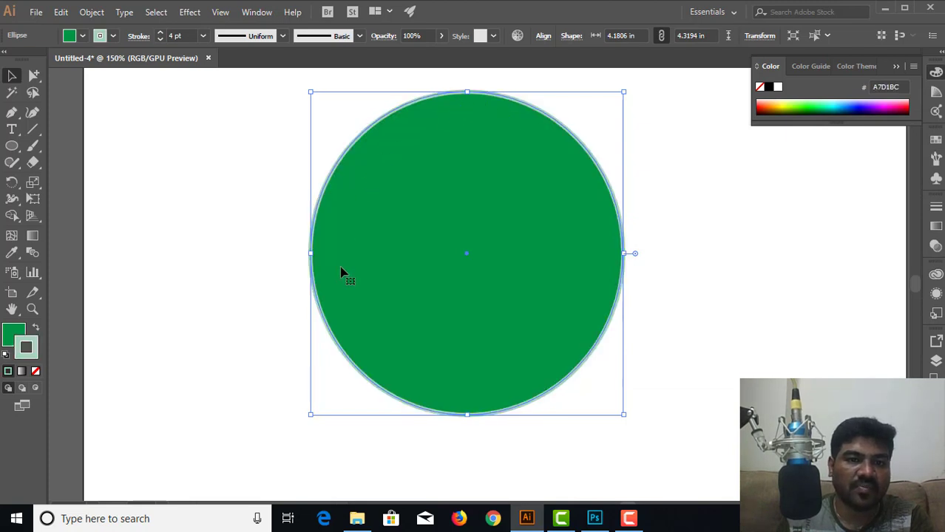
{"action": "left_click", "coordinate": [264, 222]}
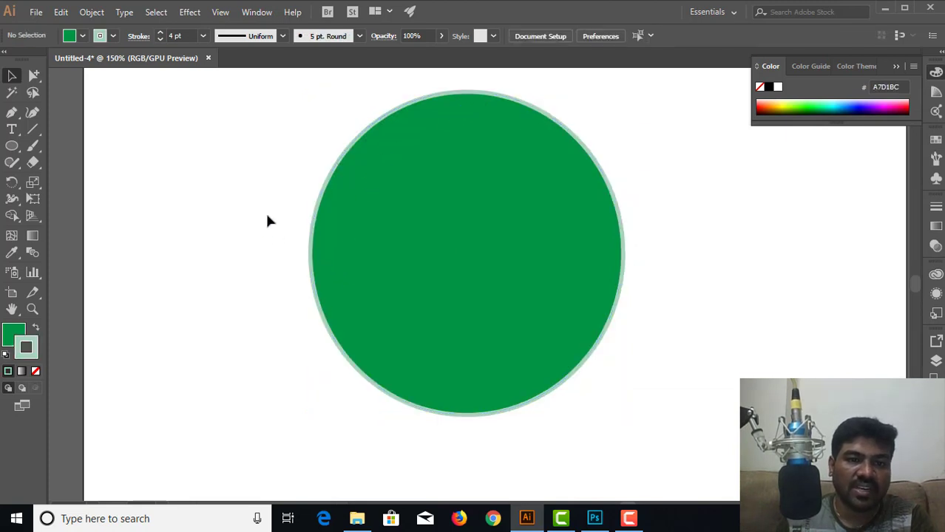
- Select the ellipse and examine its pale green stroke at up to 300% and at 100% magnification
{"action": "left_click", "coordinate": [318, 219]}
{"action": "key", "text": "ctrl+equal"}
{"action": "key", "text": "ctrl+equal"}
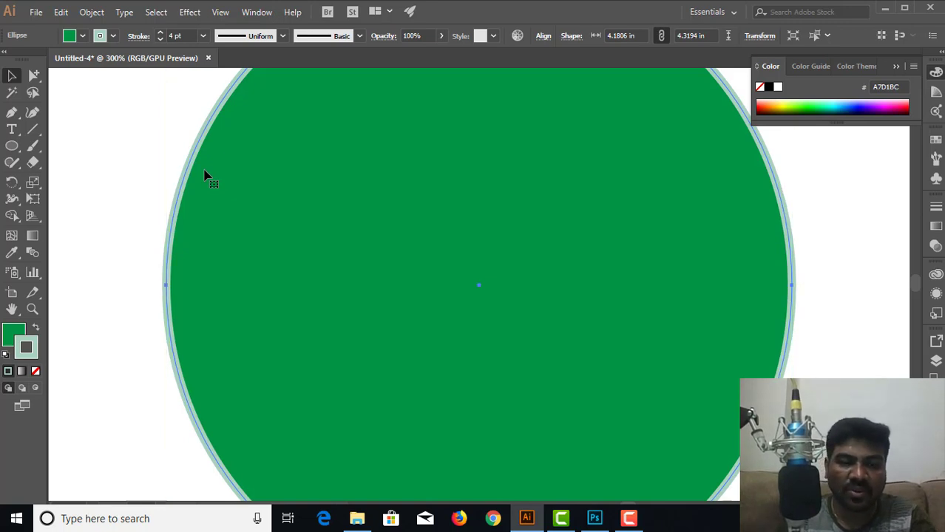
{"action": "key", "text": "ctrl+minus"}
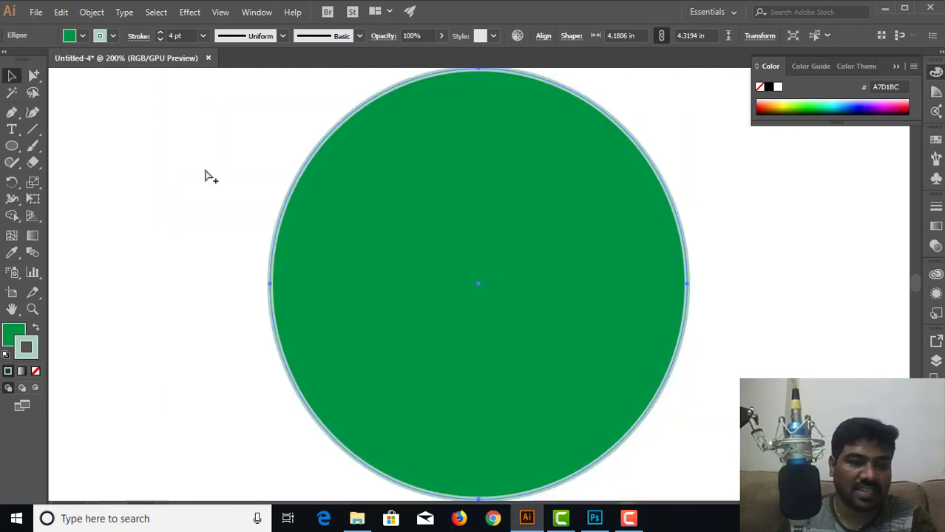
{"action": "key", "text": "ctrl+shift+b"}
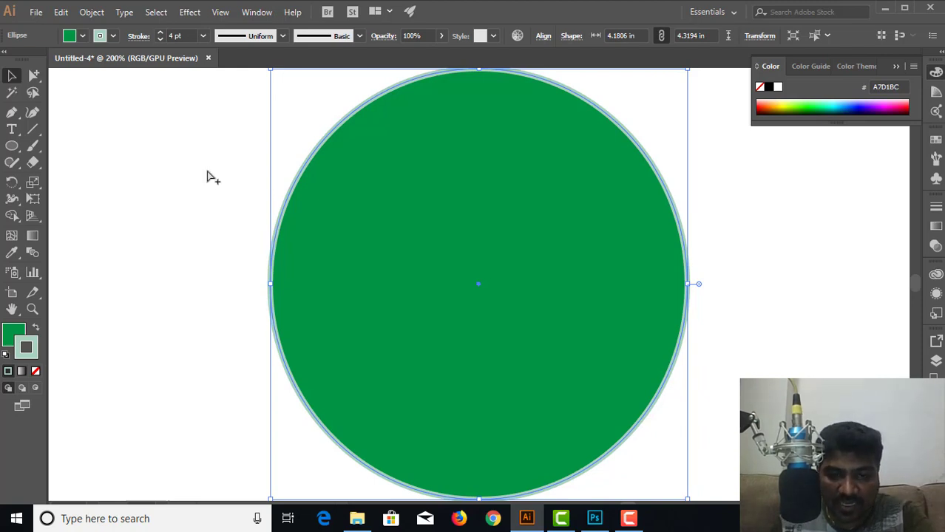
{"action": "key", "text": "ctrl+1"}
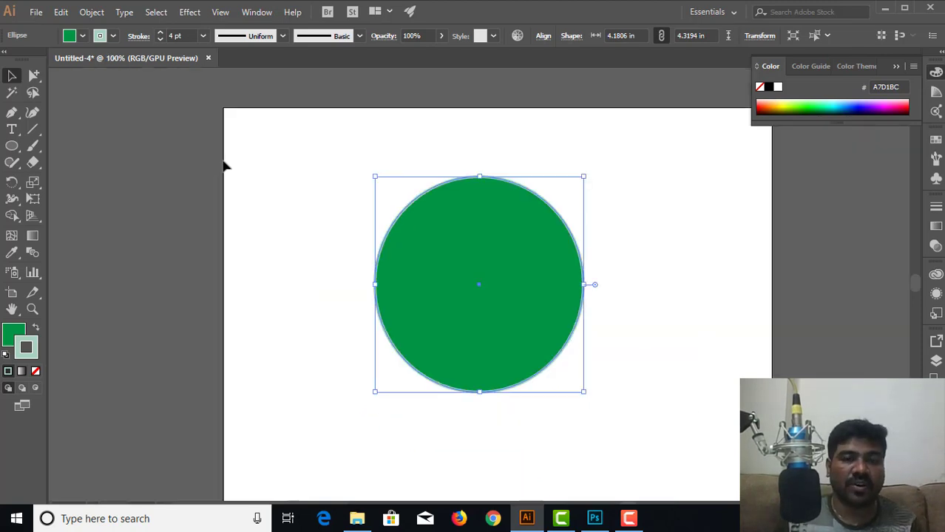